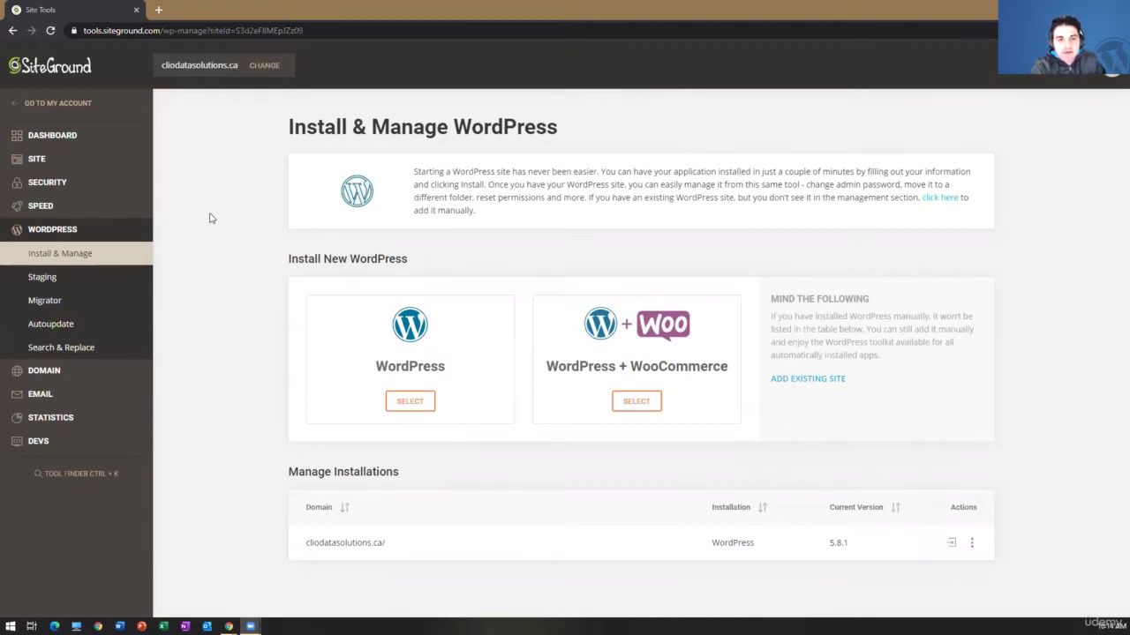
- Open cliodatasolutions.ca in a new tab from the domain name in Site Tools
double_click(210, 67)
right_click(212, 69)
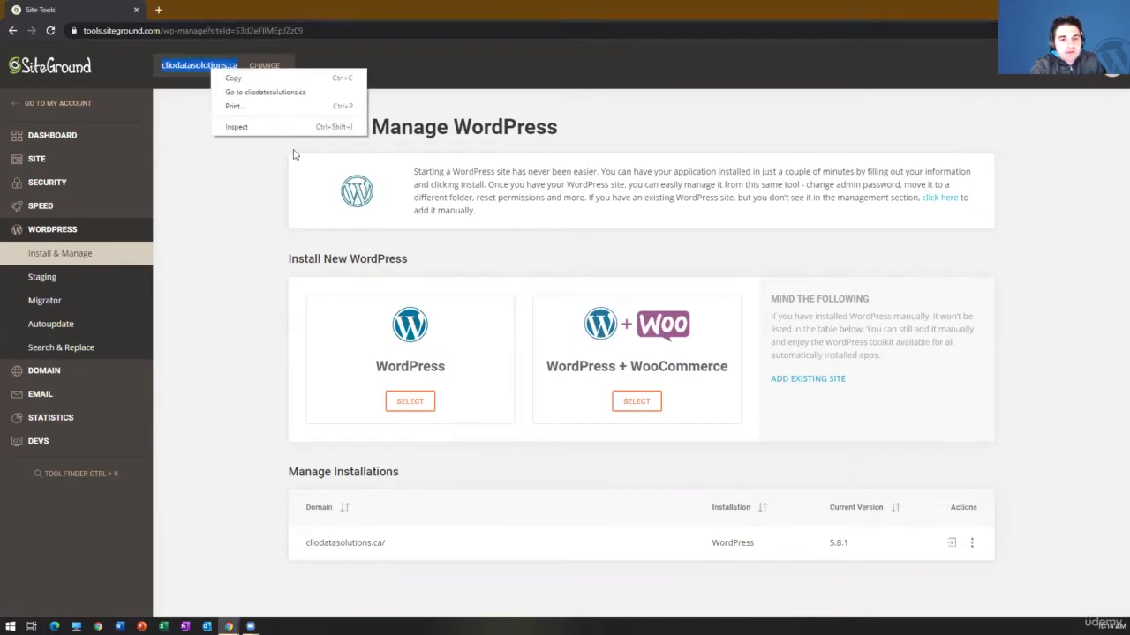
left_click(250, 93)
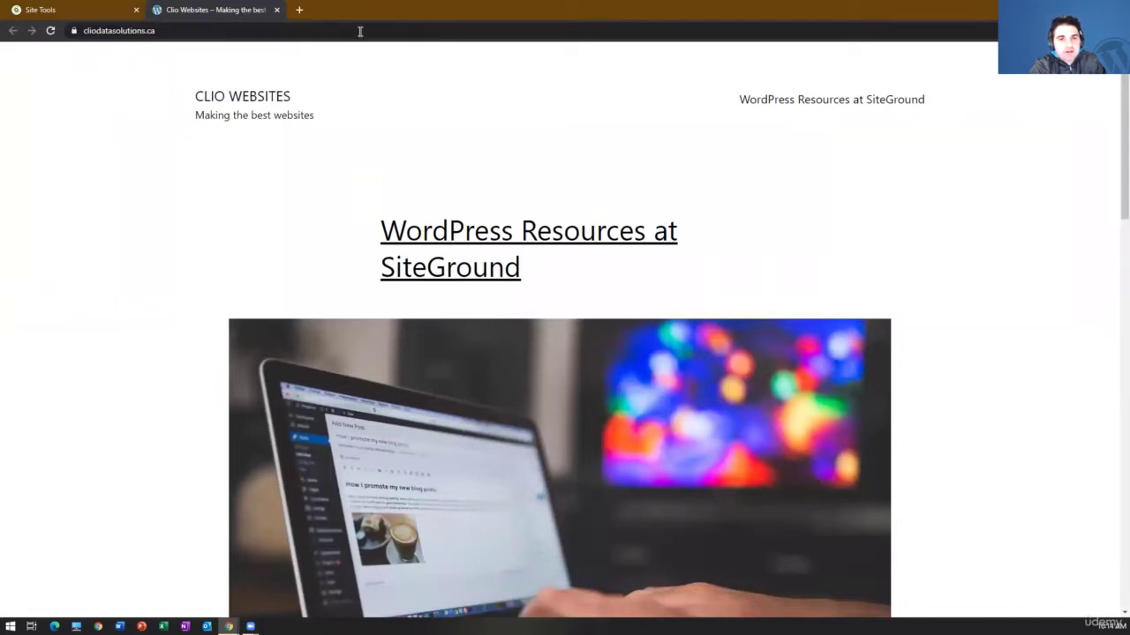
- Go to the site's wp-admin login page and enter the administrator's e-mail as username
left_click(381, 35)
left_click(381, 35)
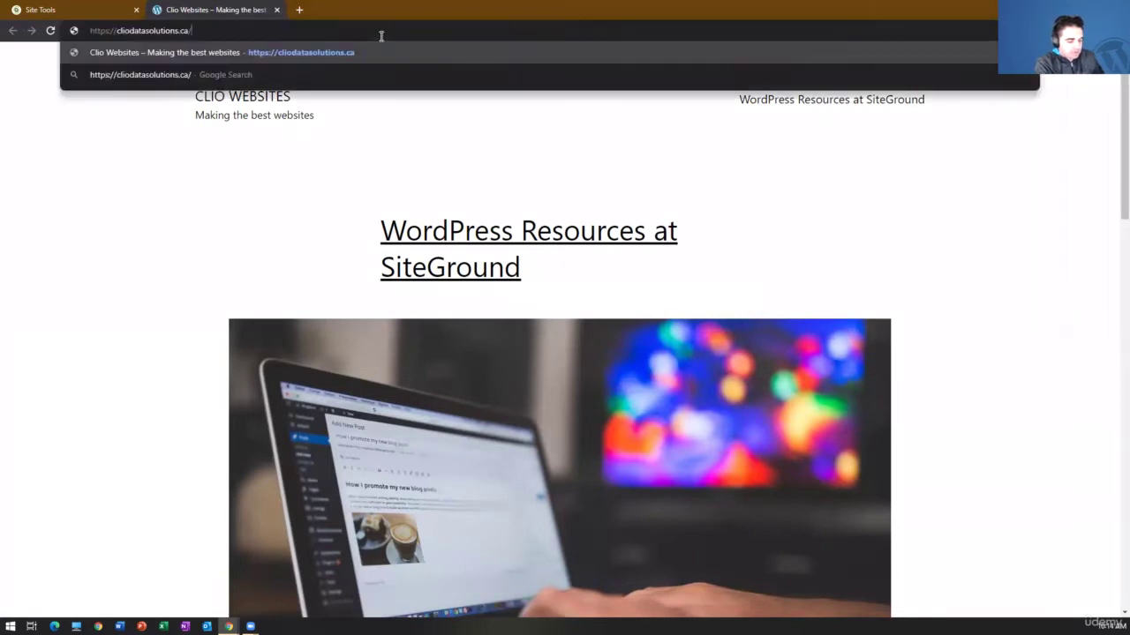
type("wp-admin")
key("Return")
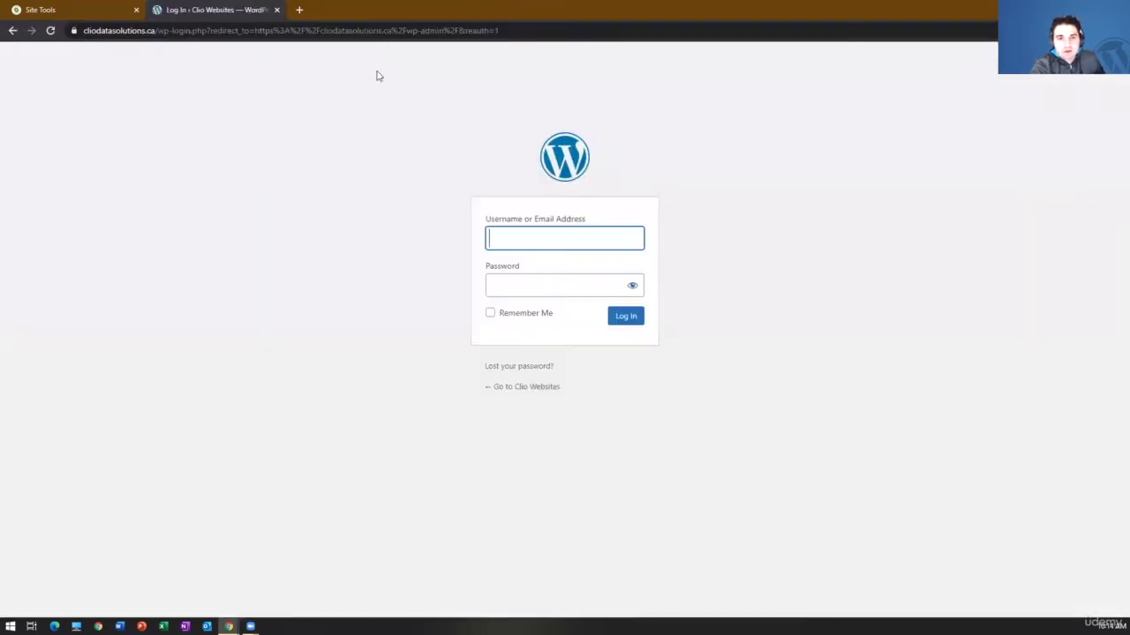
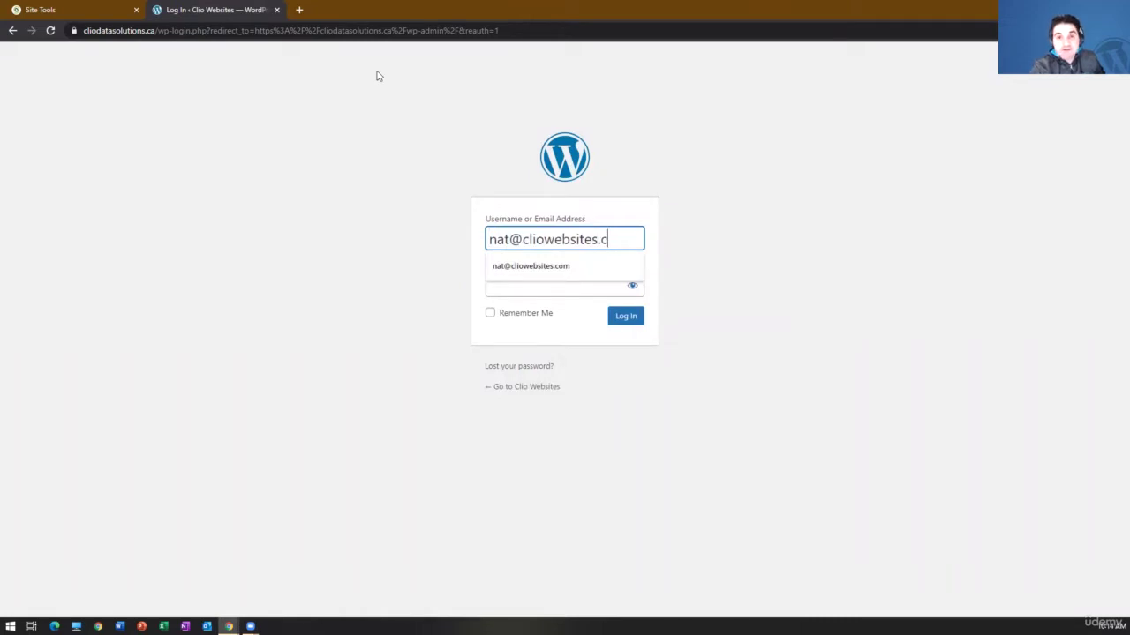
key("Tab")
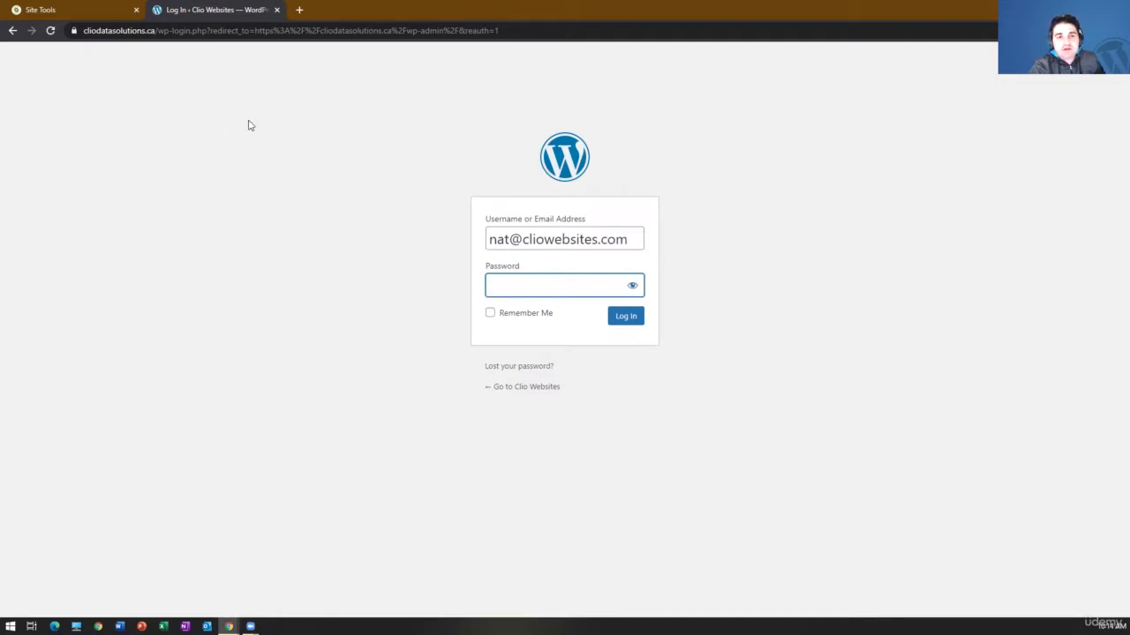
left_click(93, 6)
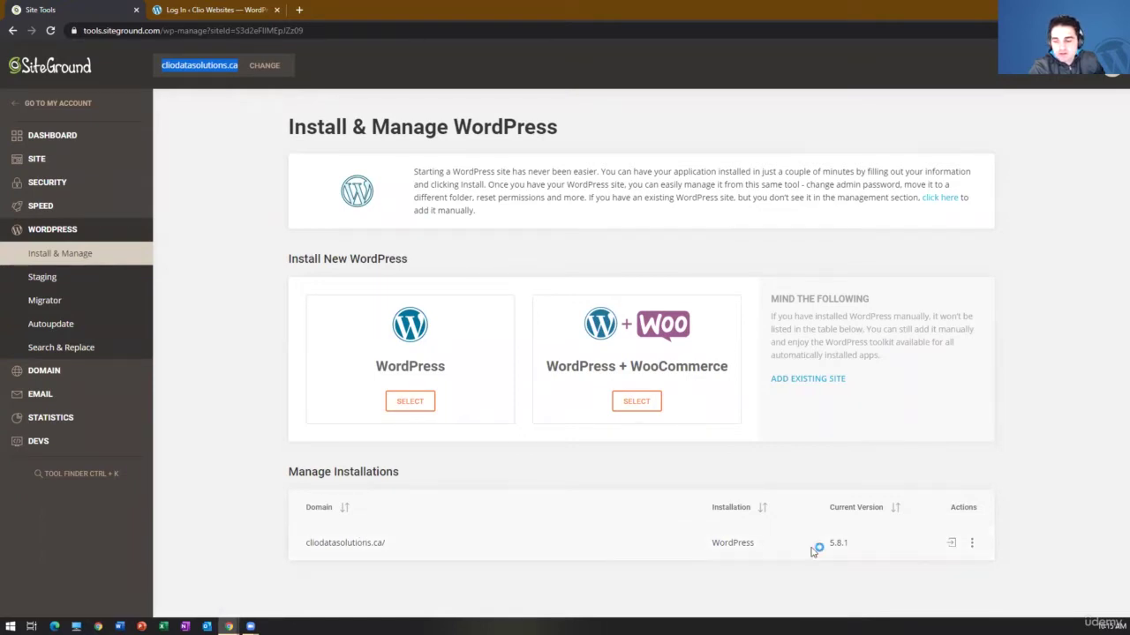
left_click(973, 545)
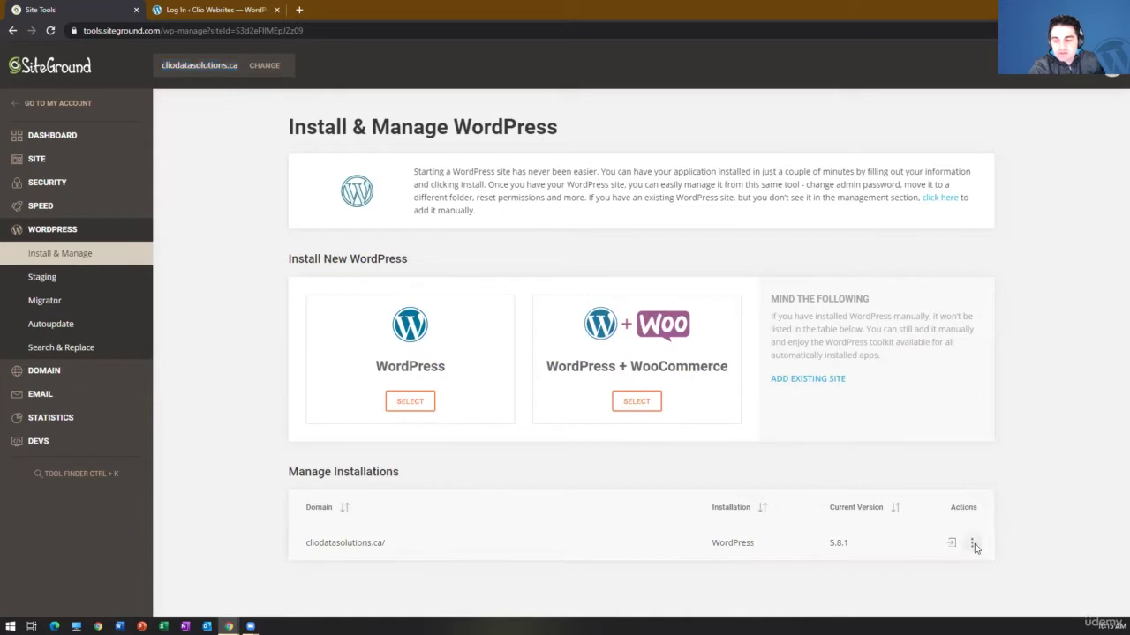
left_click(973, 545)
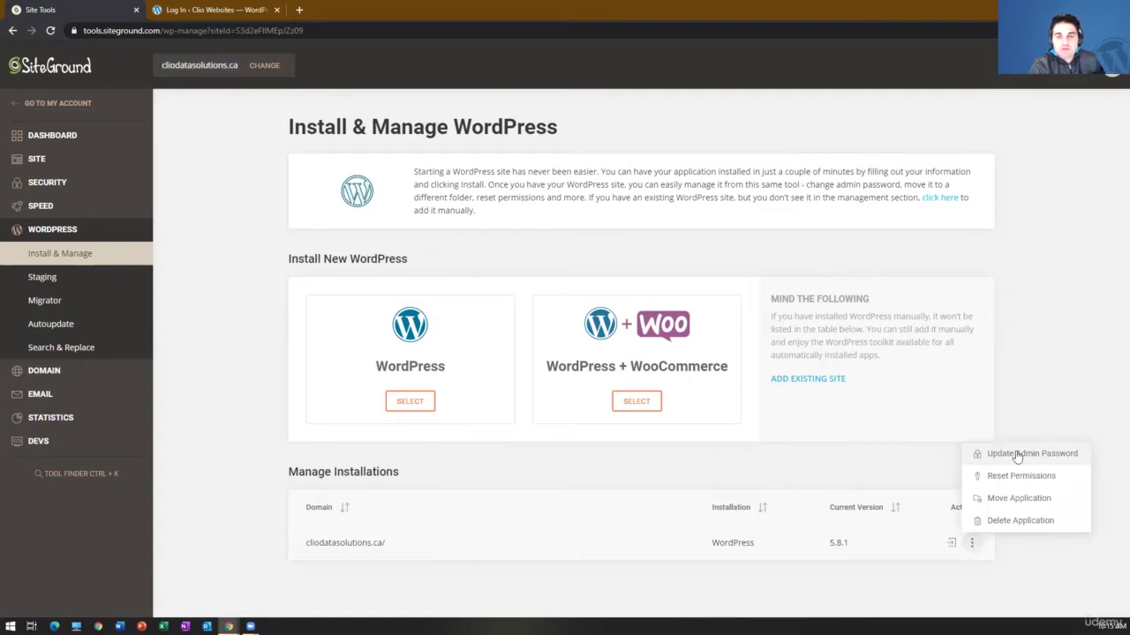
left_click(211, 10)
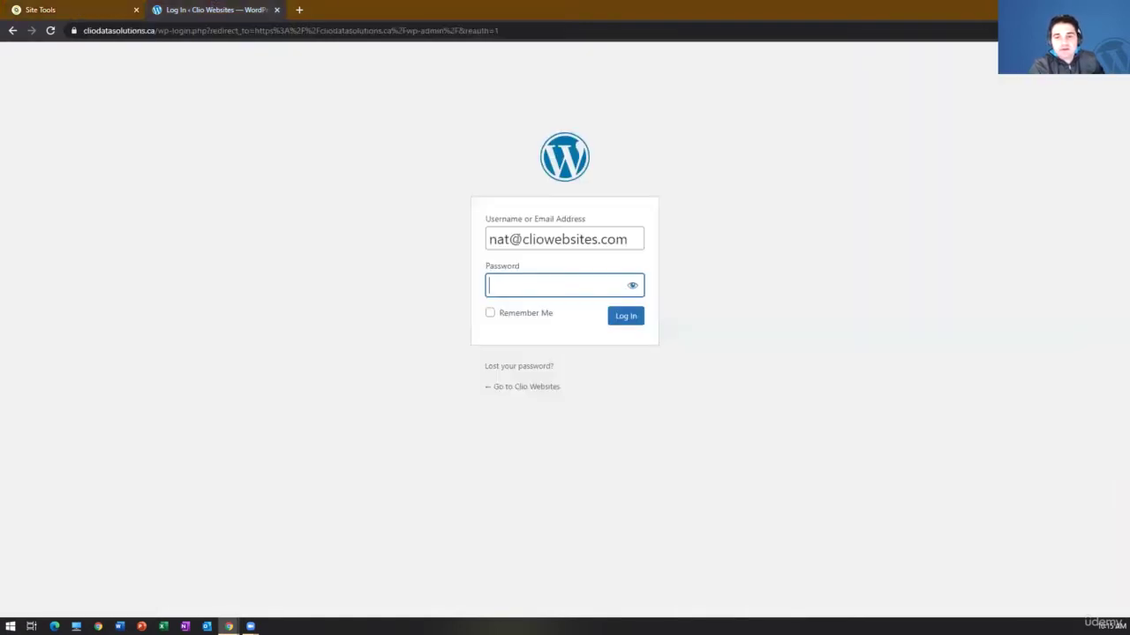
- Enter the account password and log in to the Clio Websites Dashboard
type("*********")
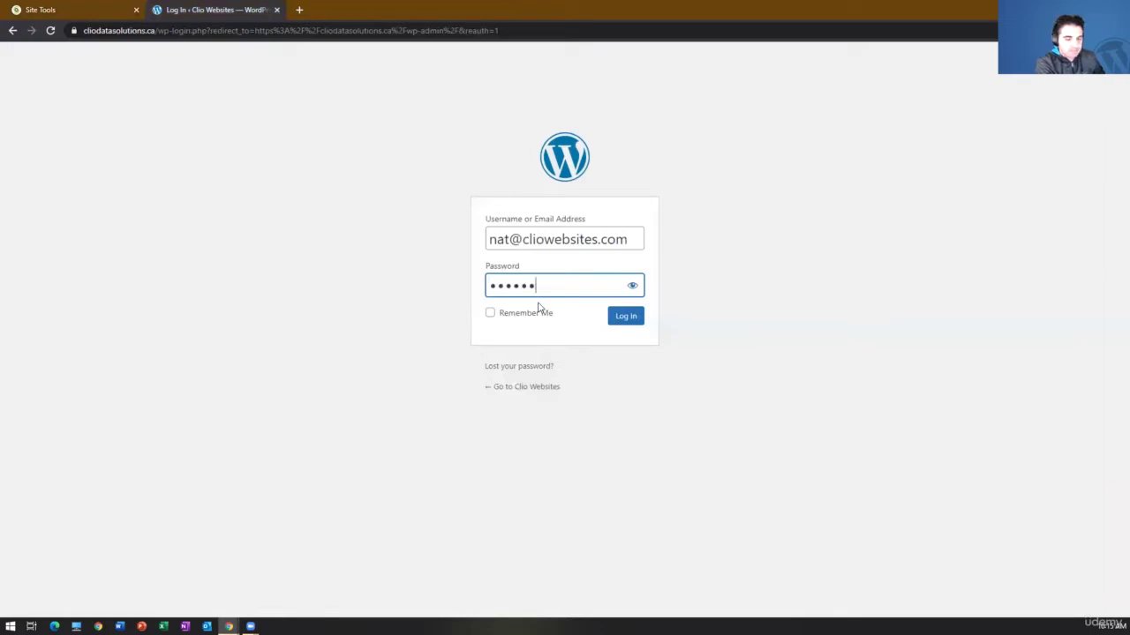
key("Return")
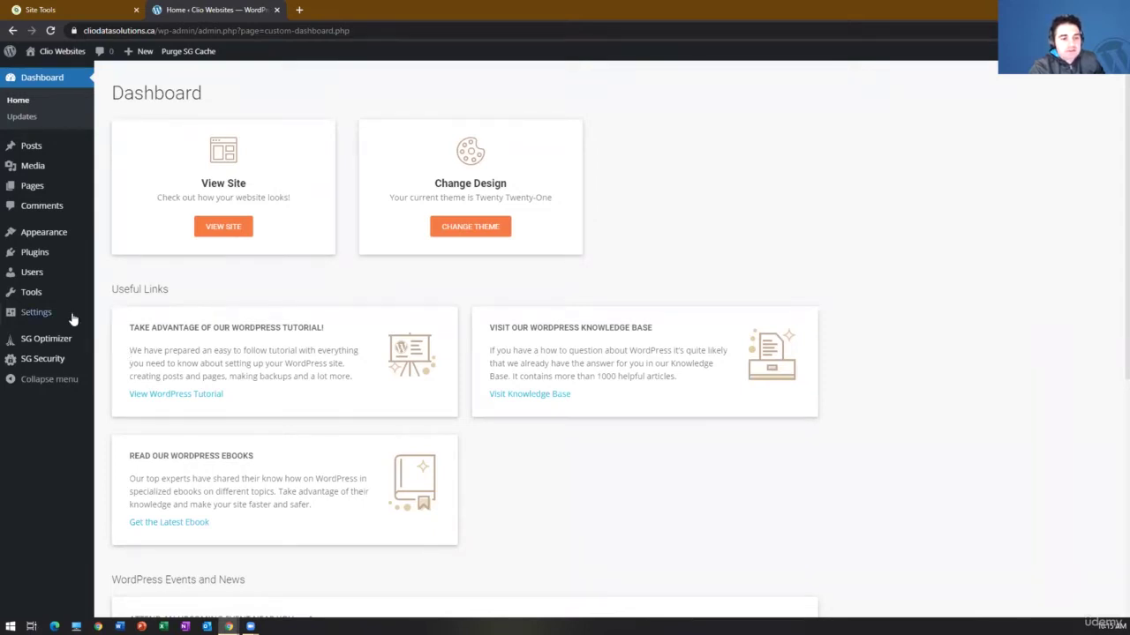
- Reveal the Settings submenu in the left admin menu
mouse_move(73, 320)
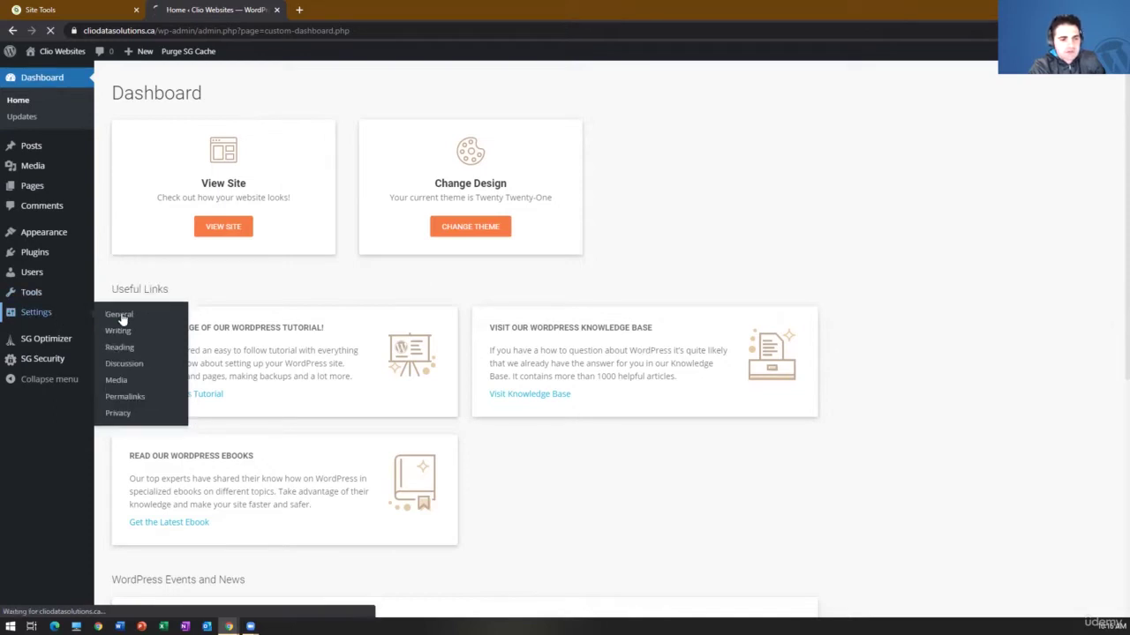
- Open General Settings, then open the live site from the admin bar in a new tab
left_click(114, 314)
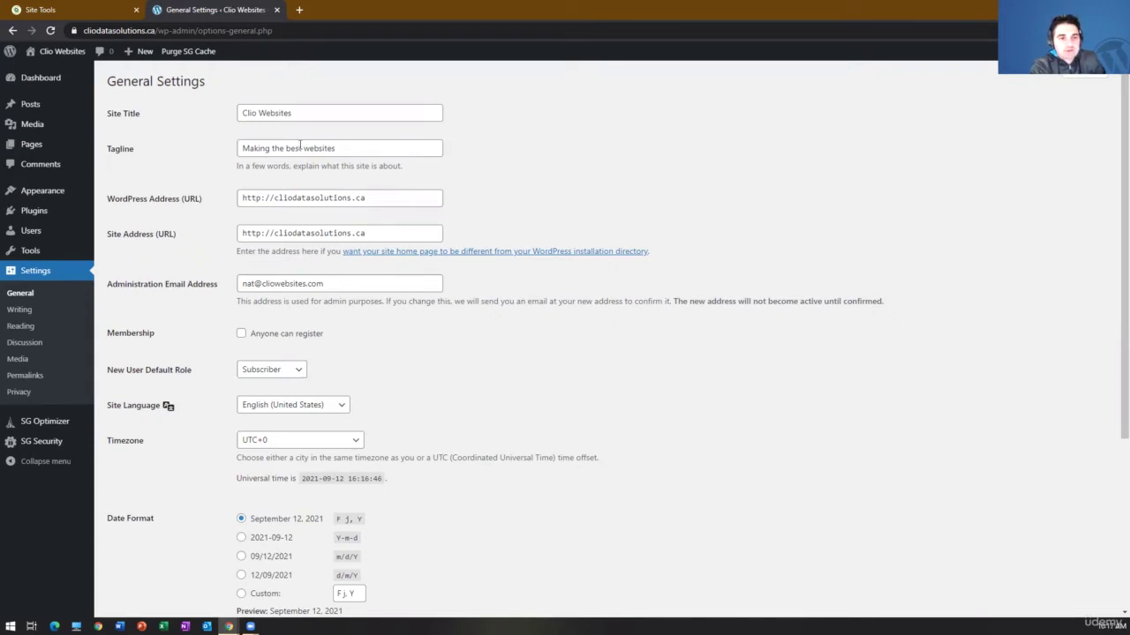
right_click(55, 69)
left_click(88, 78)
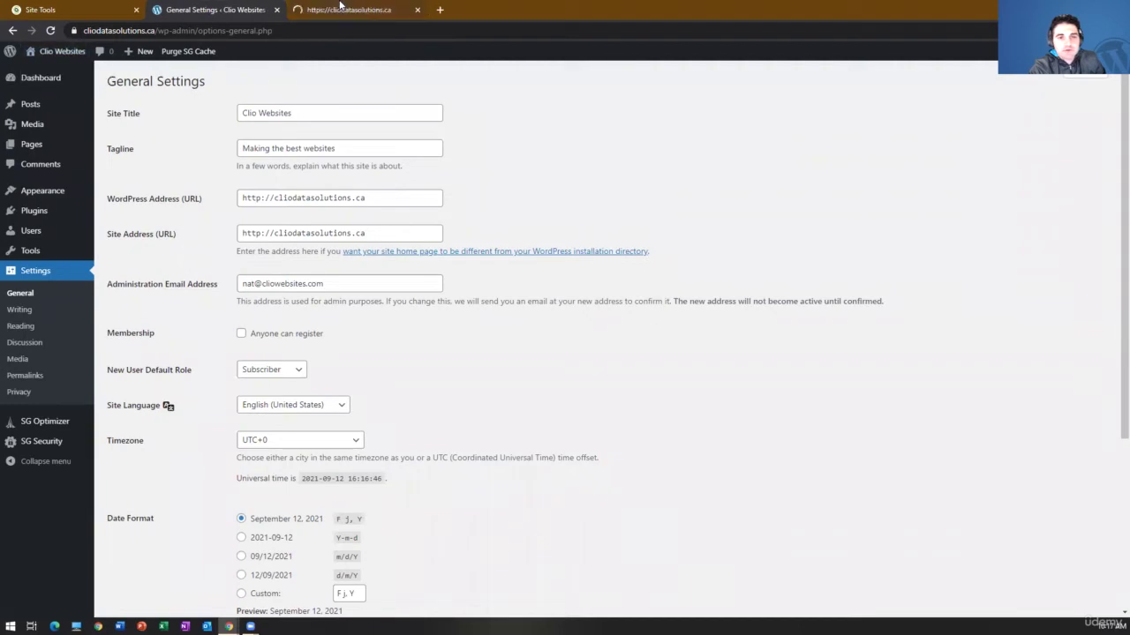
- Launch the Customizer from the live site tab, then go back to General Settings
left_click(341, 7)
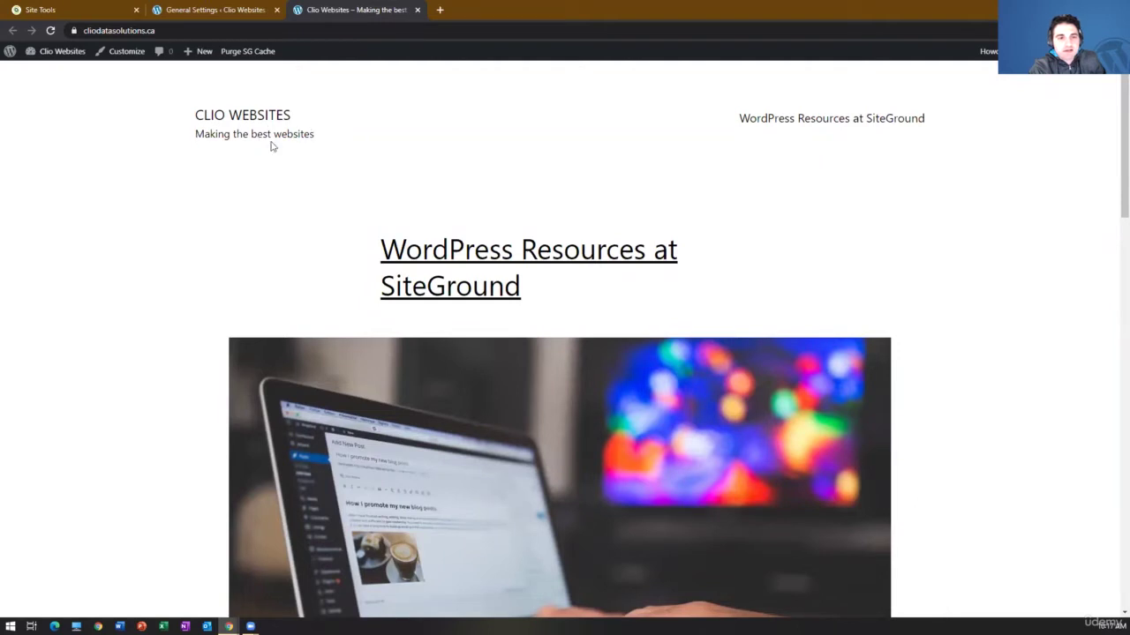
left_click(124, 53)
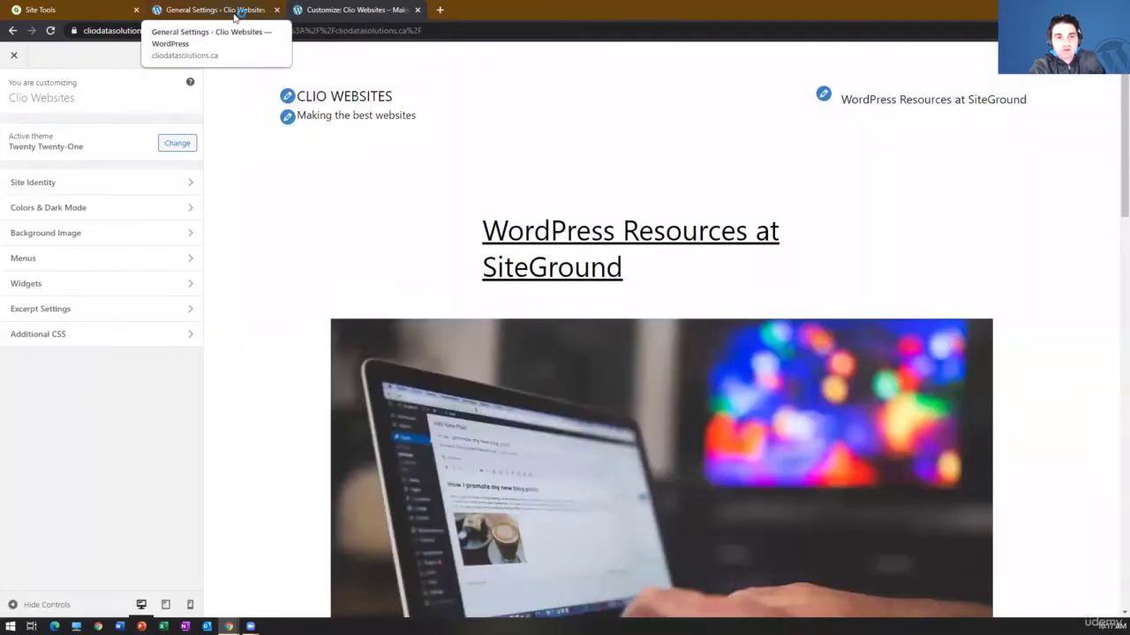
left_click(235, 15)
- Check the Site Title and Tagline fields on General Settings
left_click(298, 107)
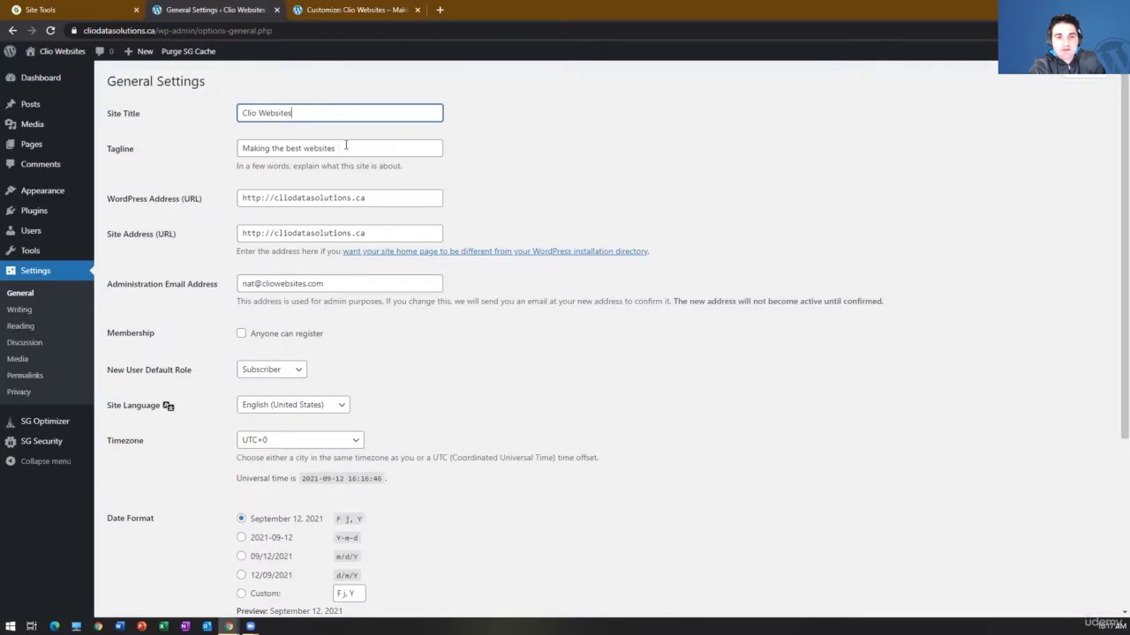
key("Tab")
key("shift+Tab")
left_click(353, 150)
- In the Customizer, toggle 'Display Site Title & Tagline' off and back on, then publish
left_click(355, 10)
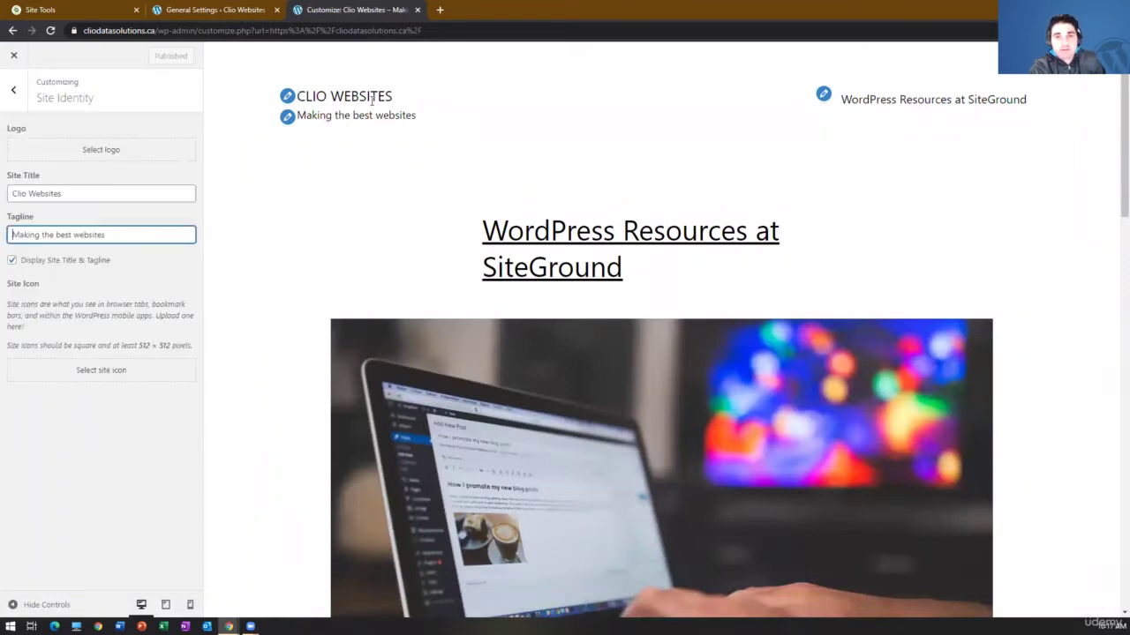
left_click(50, 260)
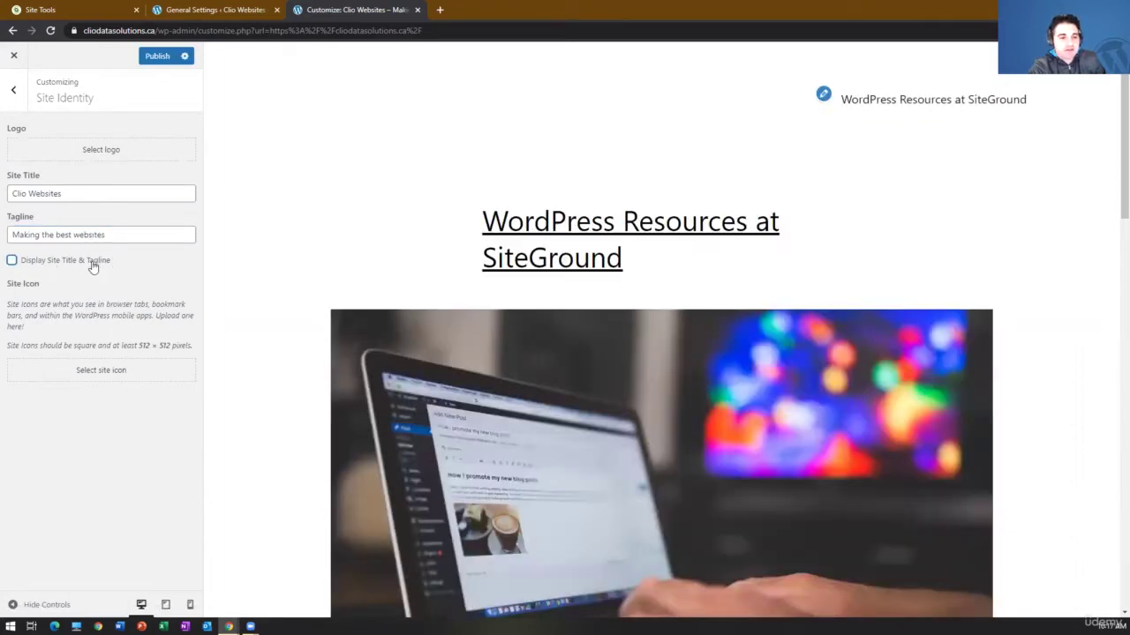
left_click(86, 264)
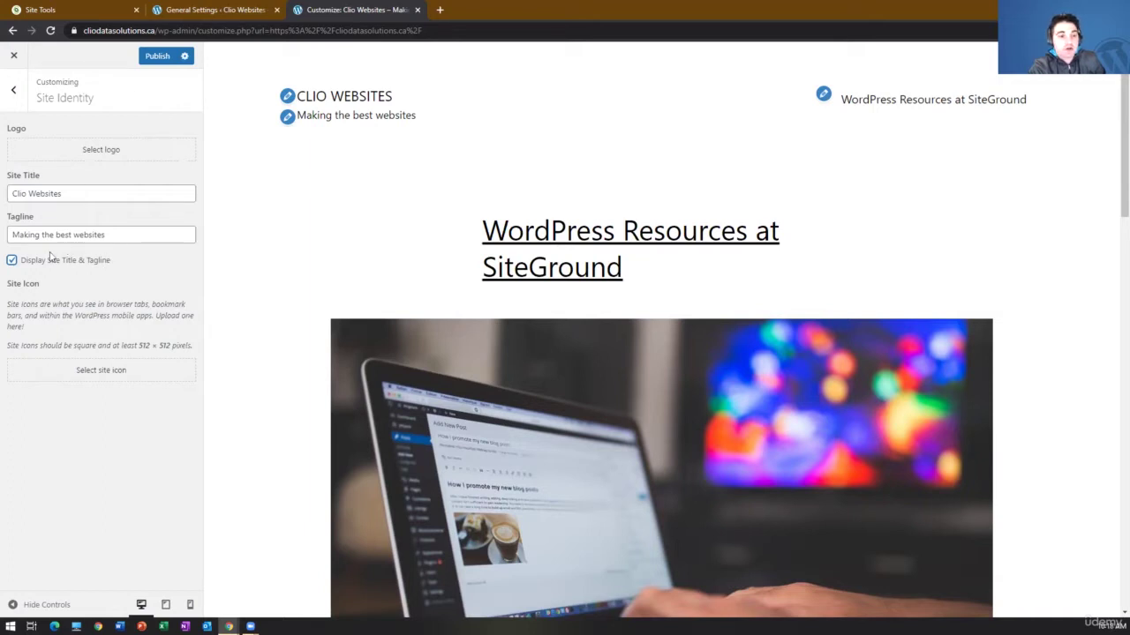
left_click(156, 58)
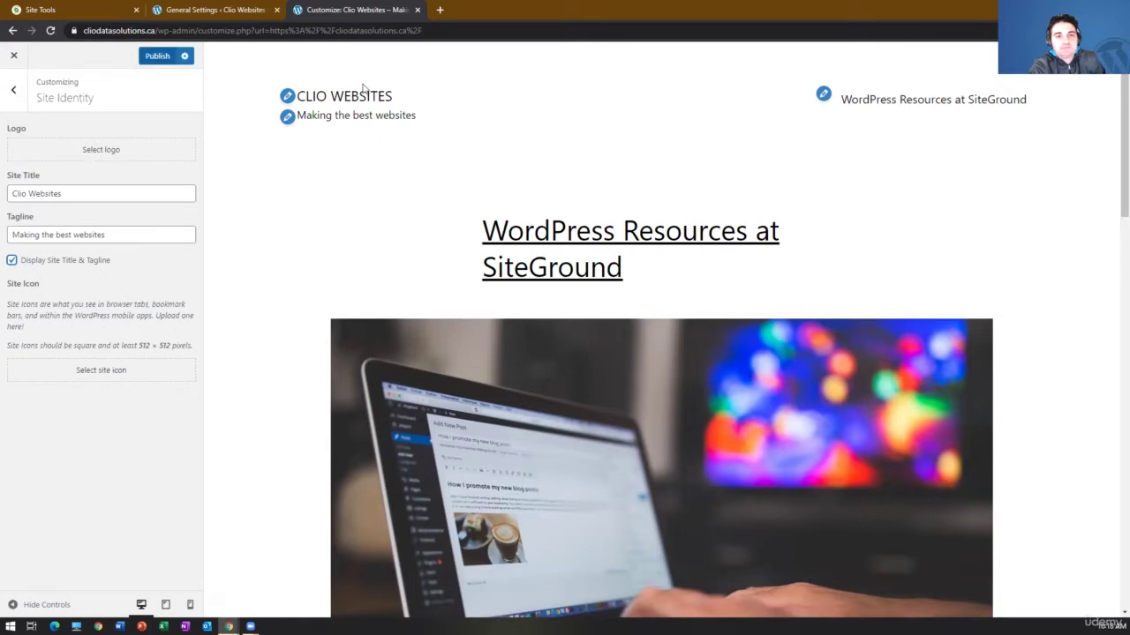
- Review the WordPress Address and Administration Email fields without changes, then scroll down
left_click(218, 8)
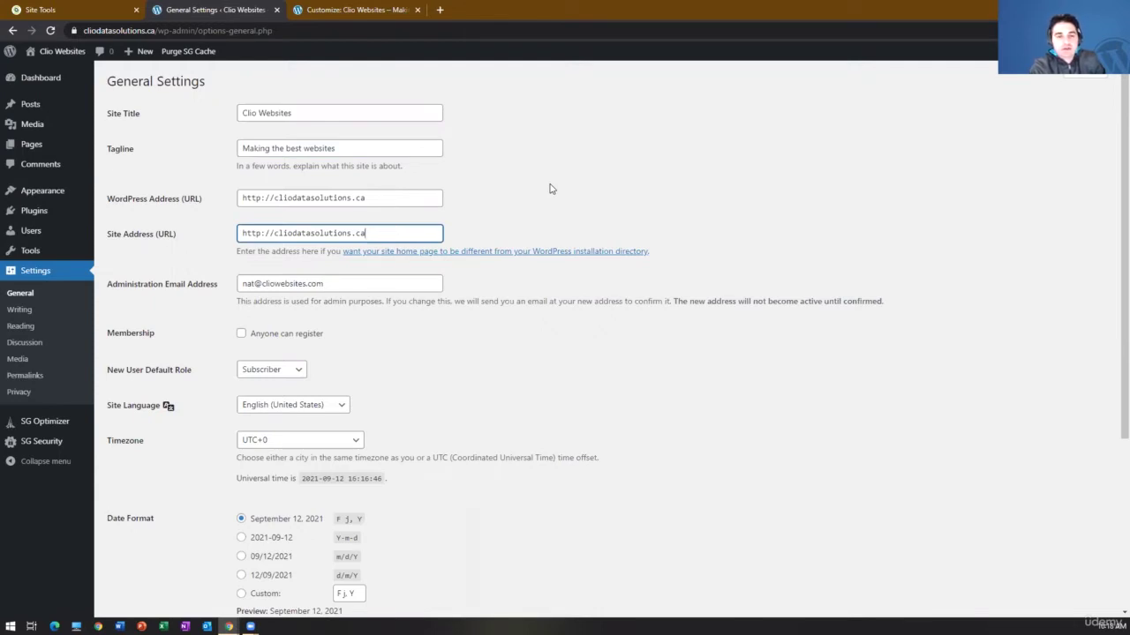
left_click(420, 197)
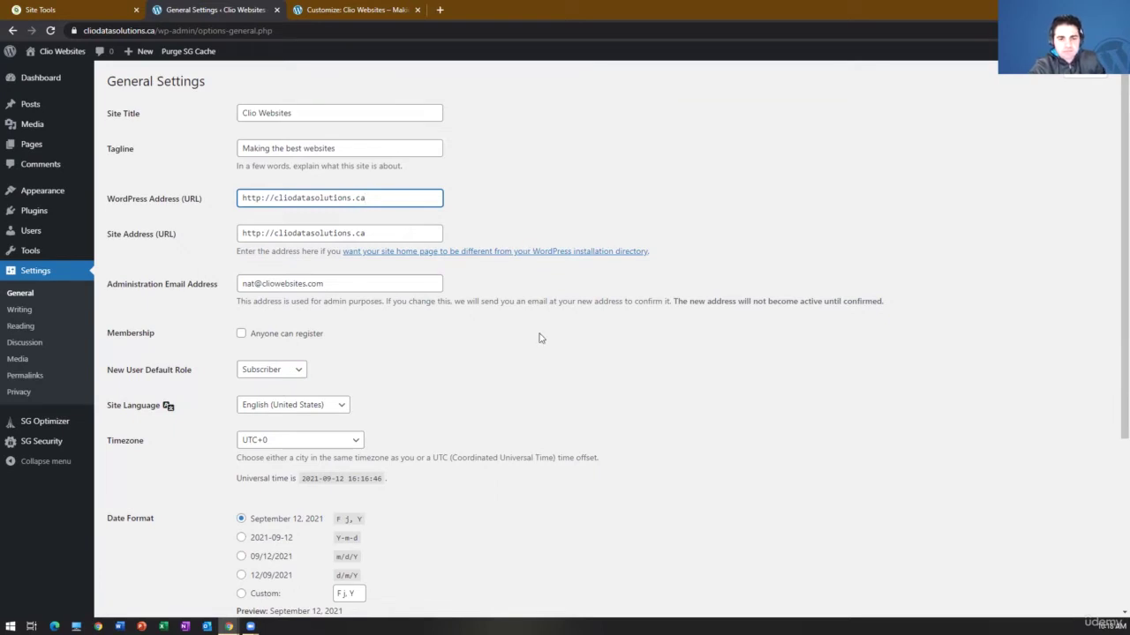
left_click(394, 282)
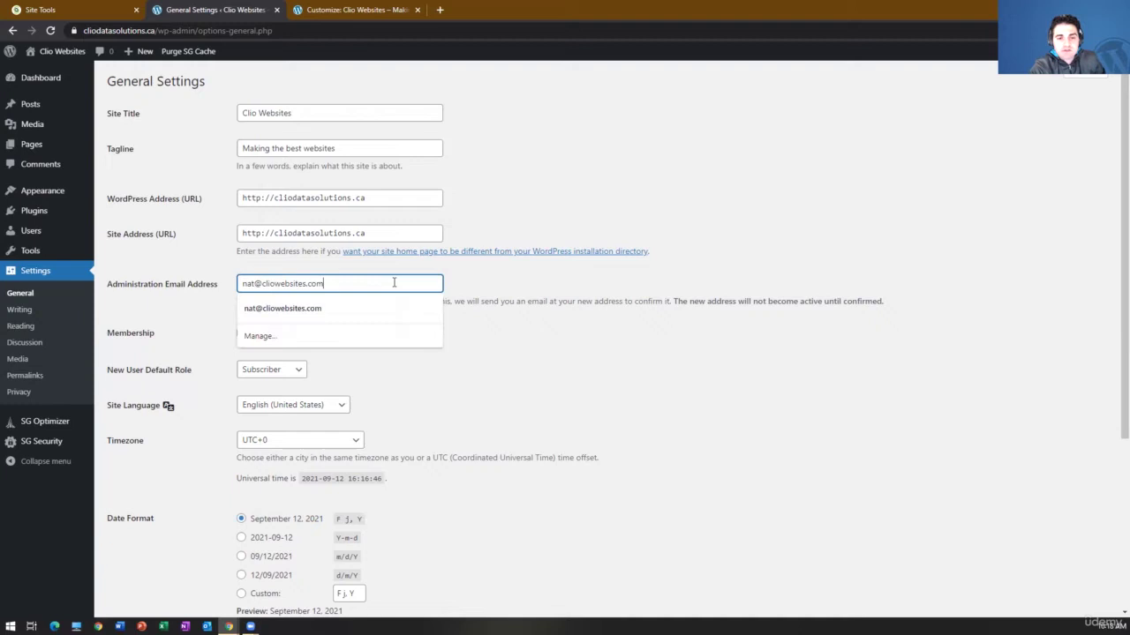
left_click(558, 305)
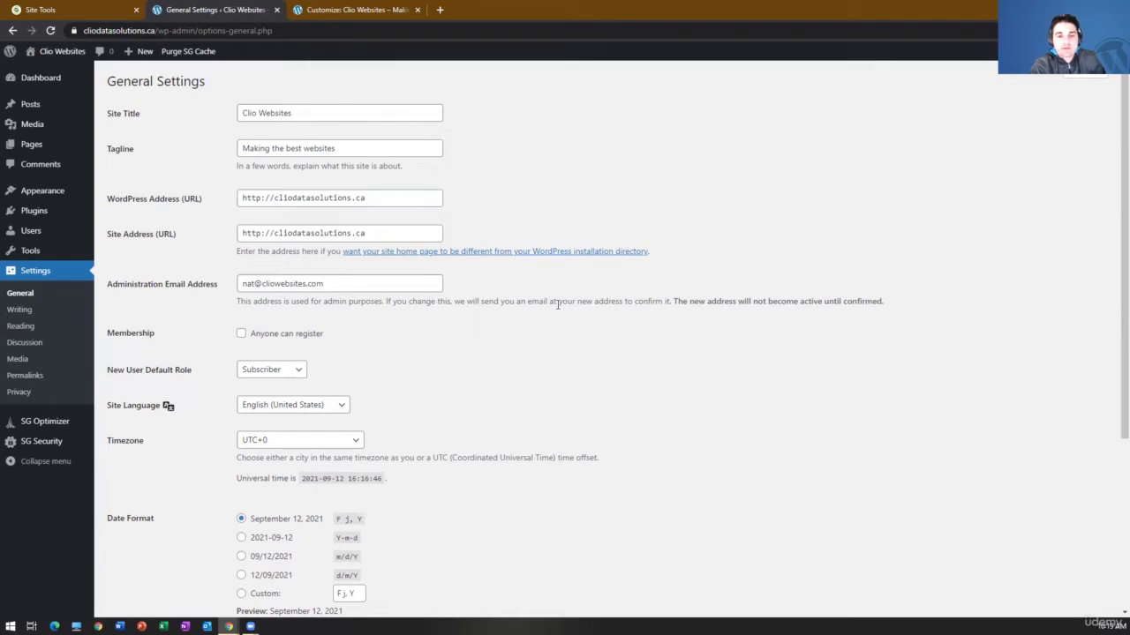
scroll(468, 283, "down", 1)
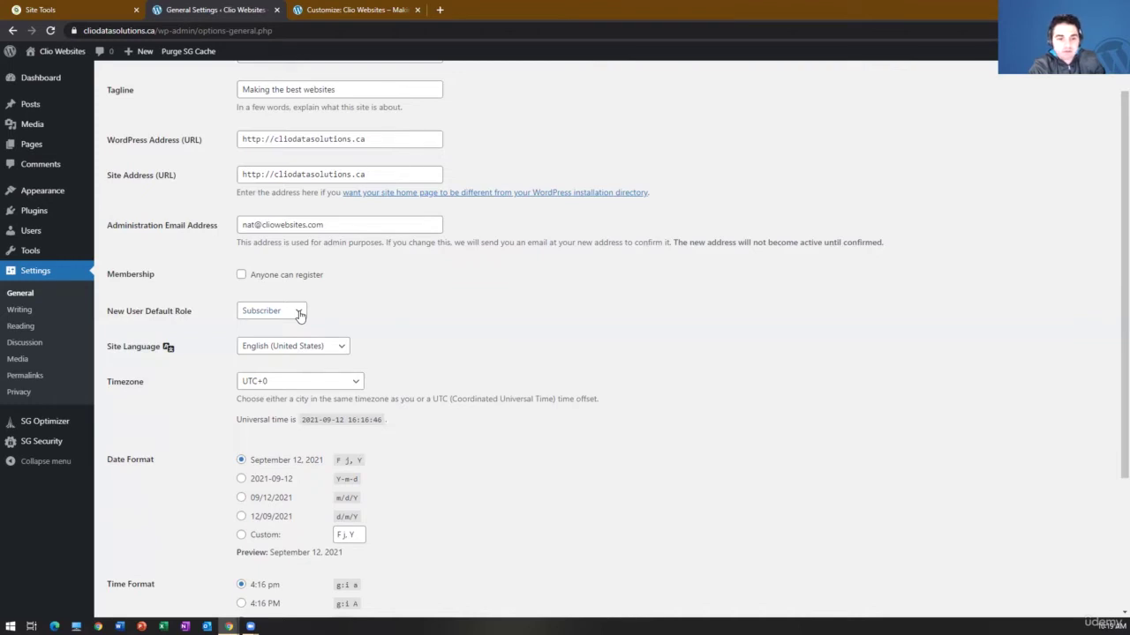
left_click(300, 314)
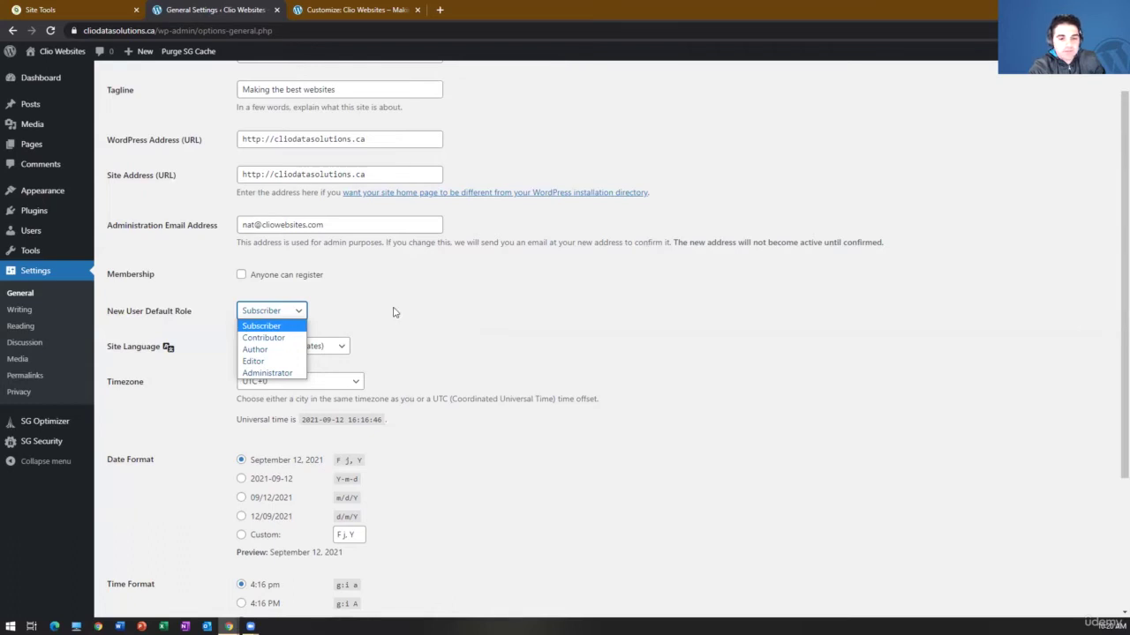
left_click(395, 313)
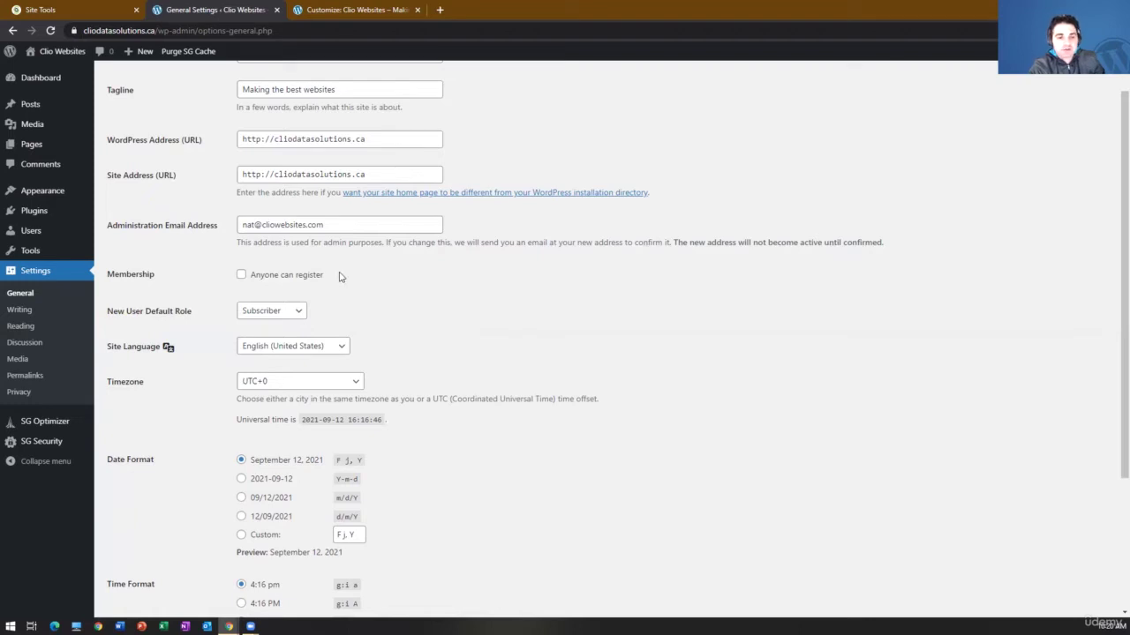
left_click(294, 313)
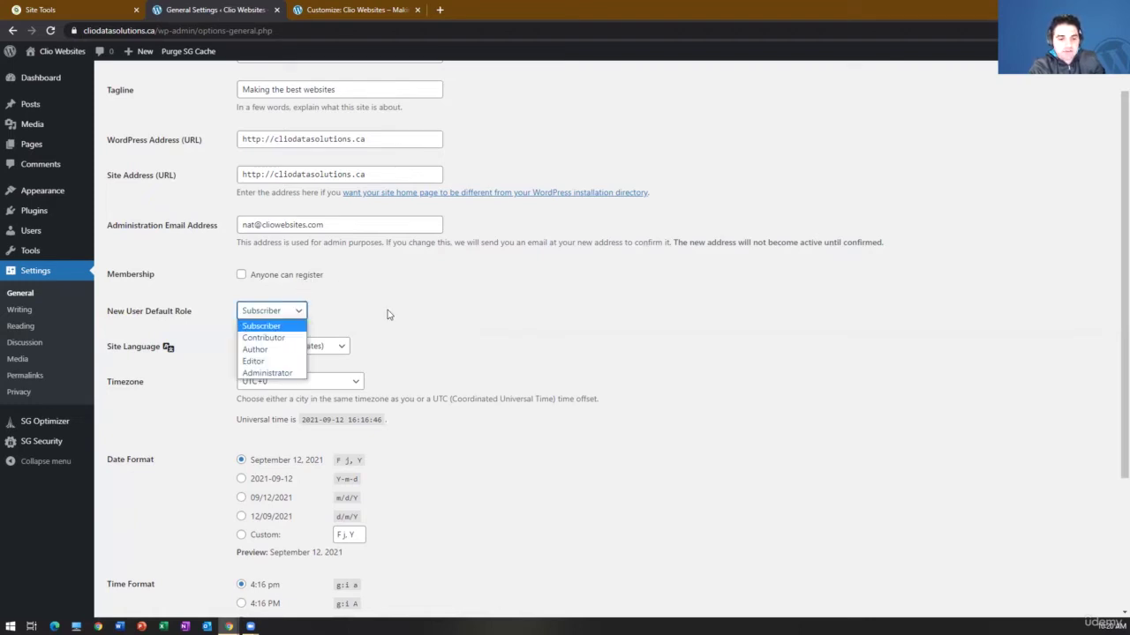
left_click(389, 315)
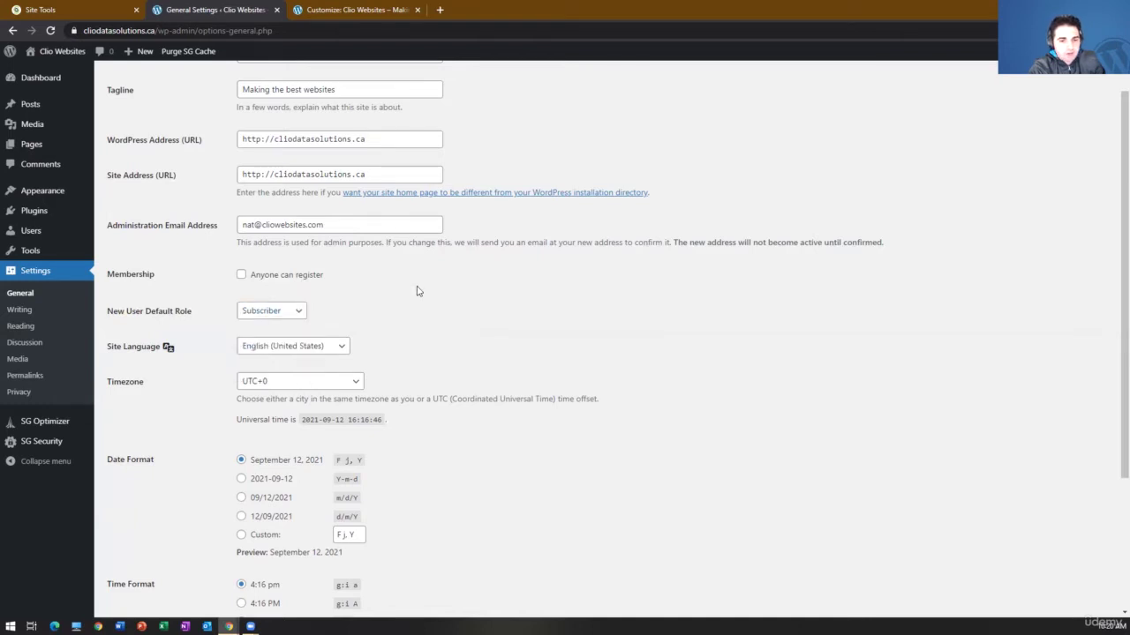
- Scroll through the remaining General Settings, then go to Settings > Writing
scroll(416, 290, "down", 2)
scroll(424, 282, "down", 1)
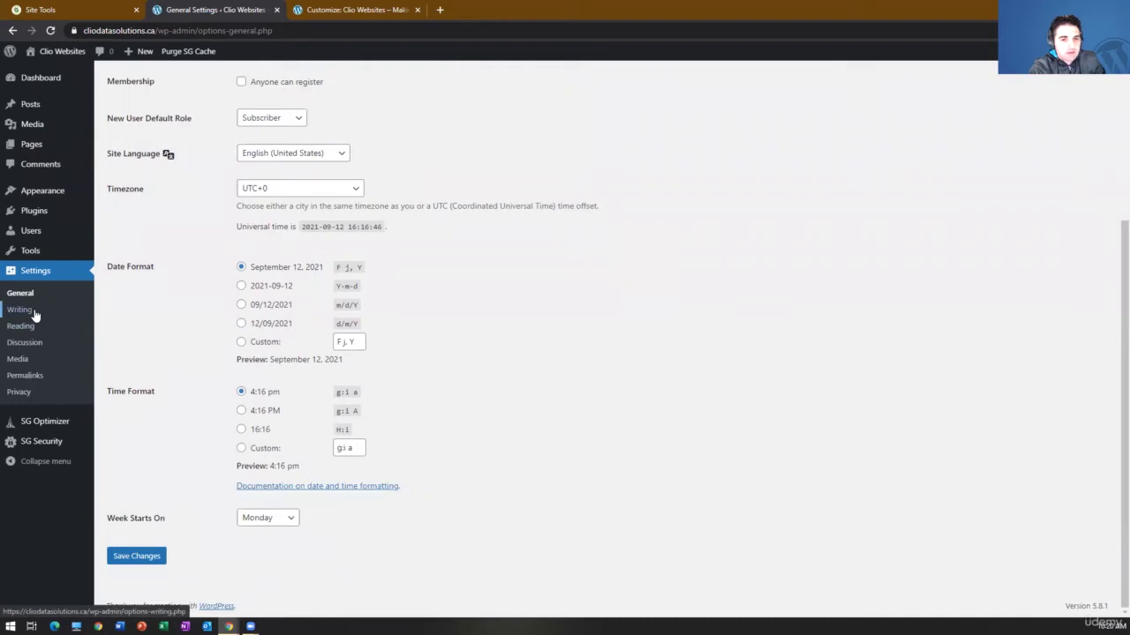
scroll(189, 330, "up", 3)
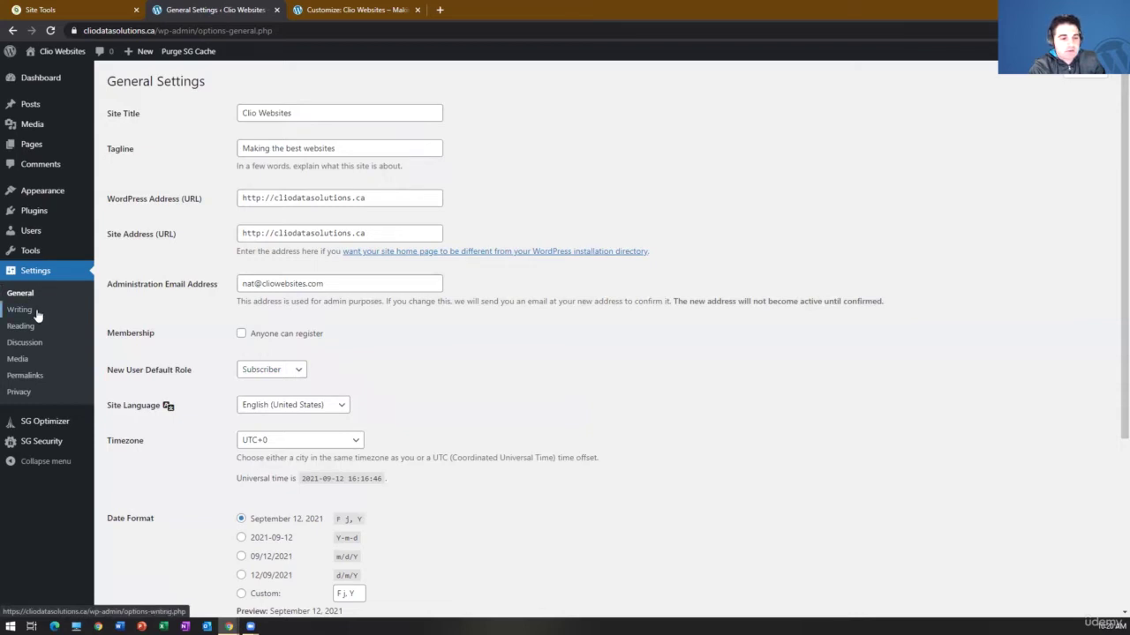
left_click(20, 310)
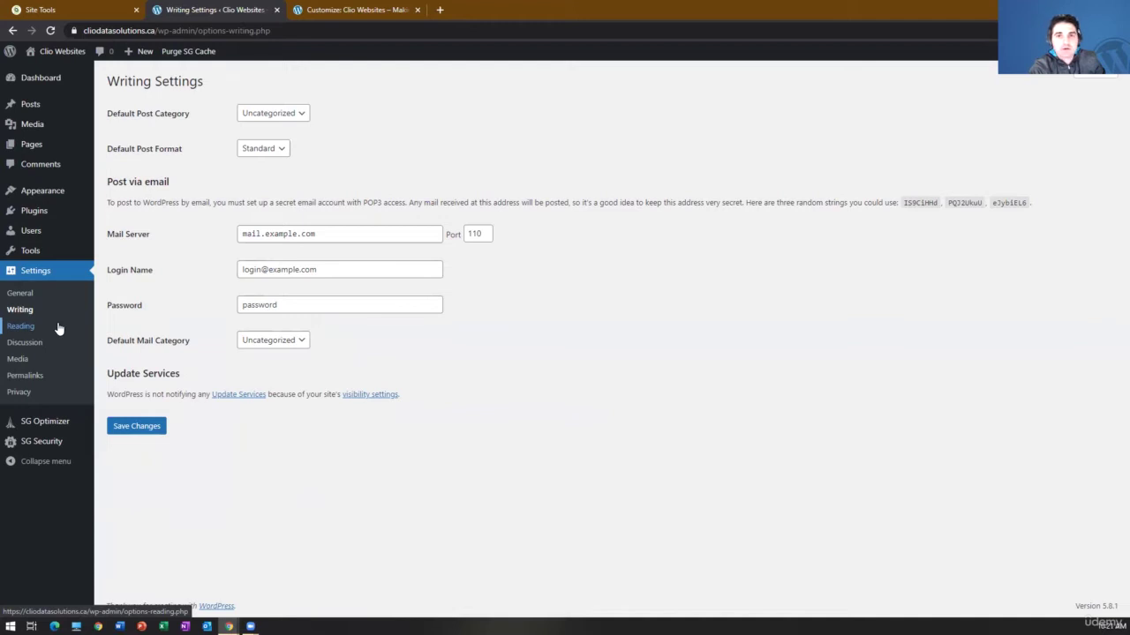
- Open Settings > Reading to view posts per page, feed and indexing options
left_click(59, 328)
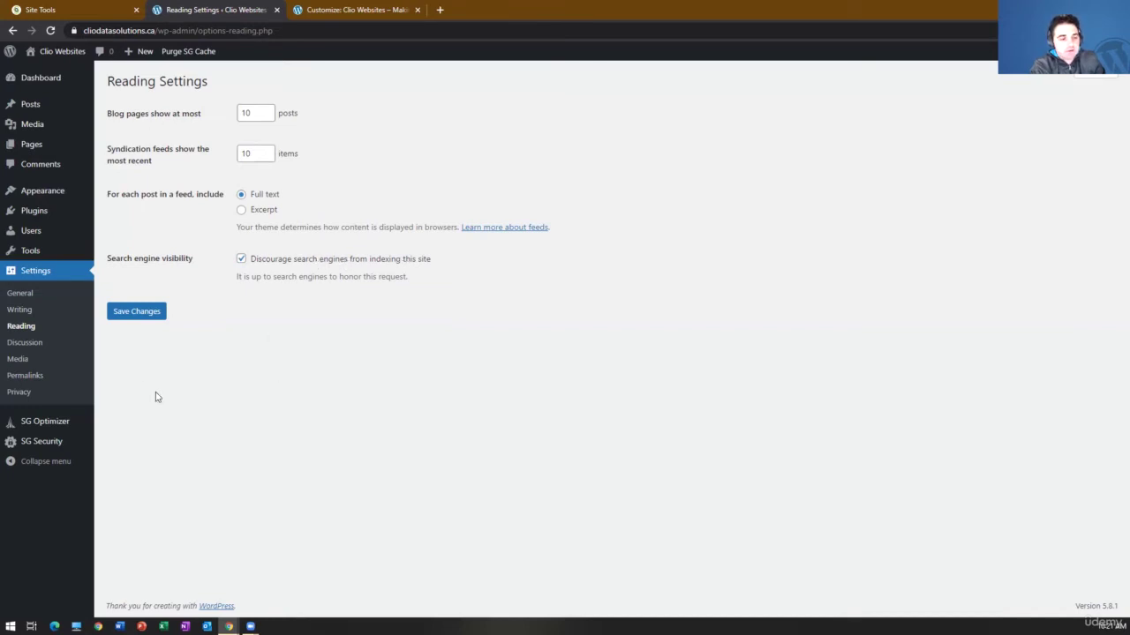
left_click(26, 343)
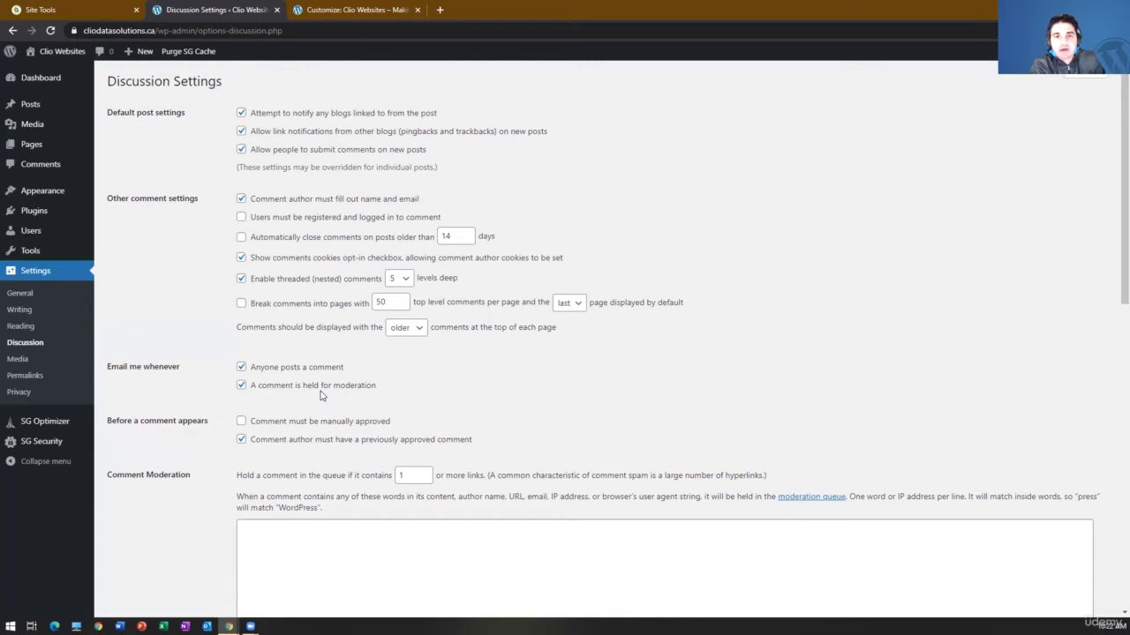
scroll(378, 323, "down", 5)
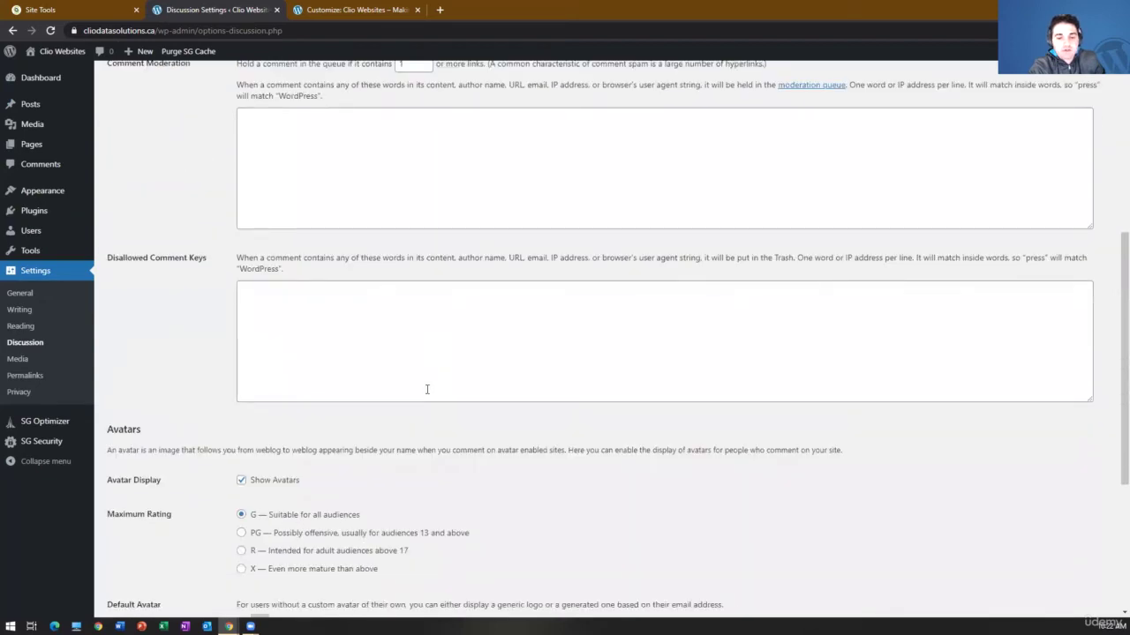
scroll(426, 389, "down", 2)
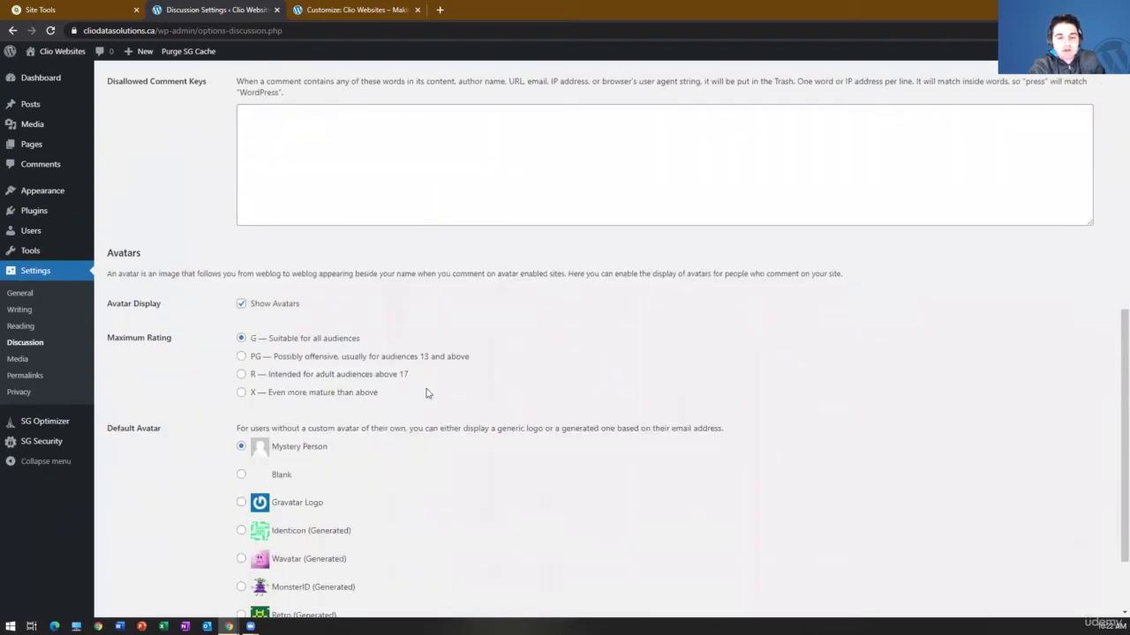
scroll(471, 391, "down", 1)
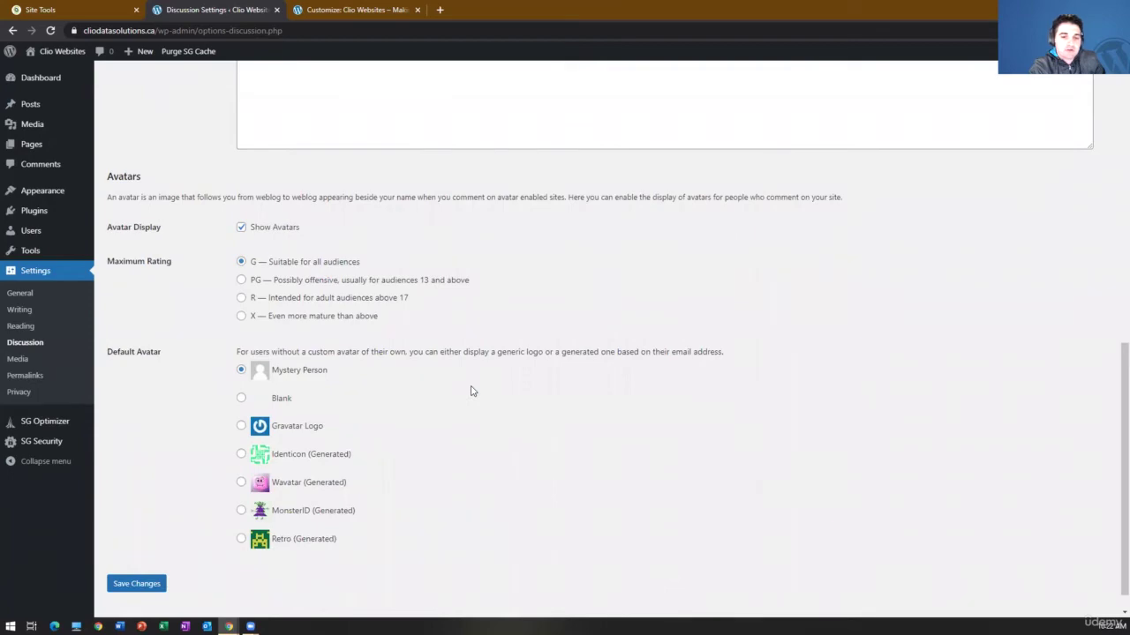
scroll(468, 391, "up", 8)
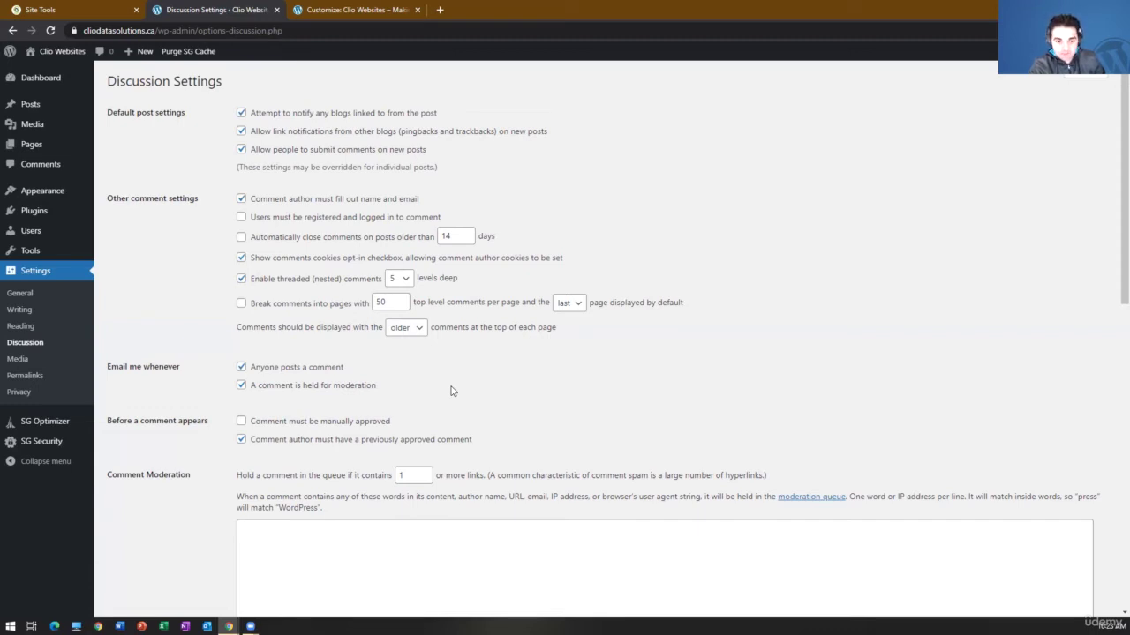
- Open Media settings to review thumbnail 150×150, medium 300×300, large 1024×1024 and month/year uploads
left_click(49, 364)
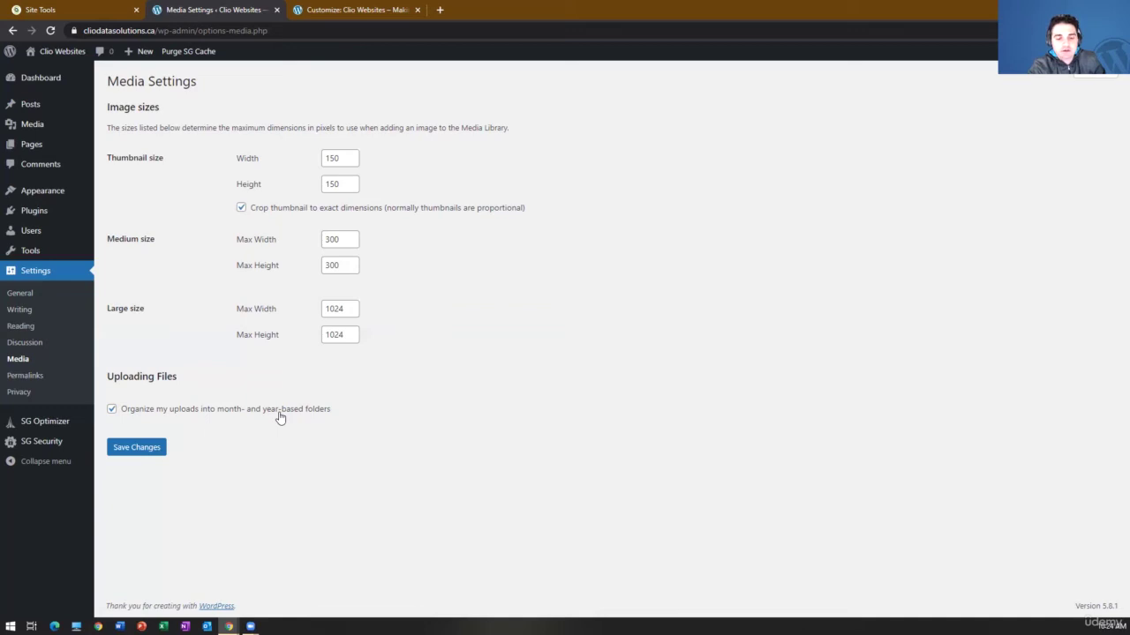
- Open Permalink settings and compare the Plain example URL against the Post name structure
left_click(36, 378)
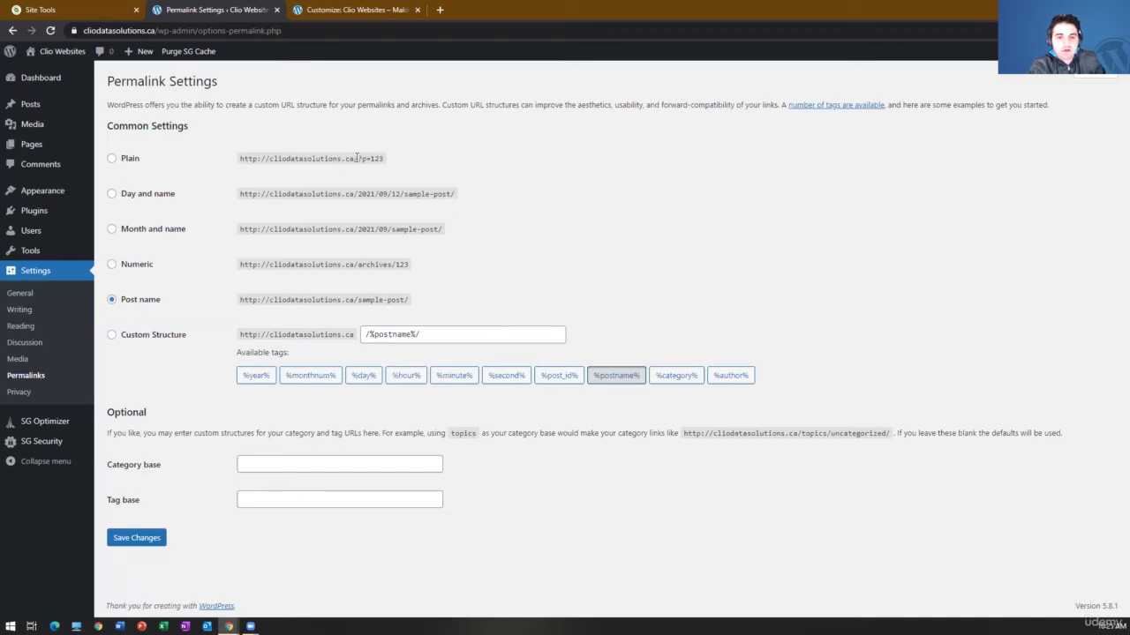
left_click_drag(240, 159, 385, 159)
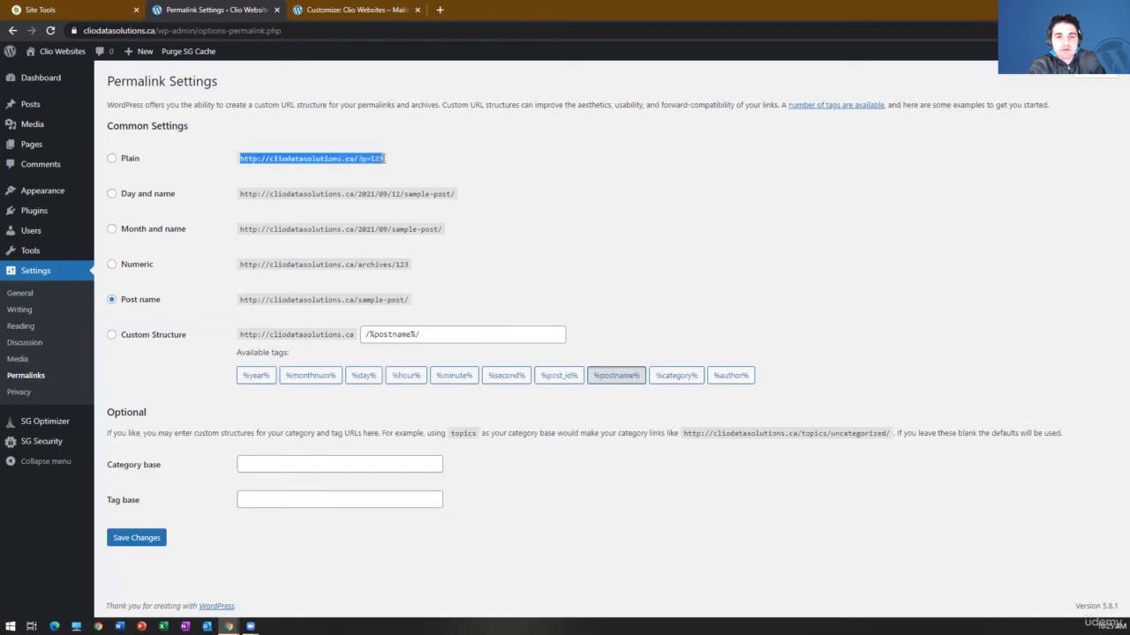
left_click(385, 159)
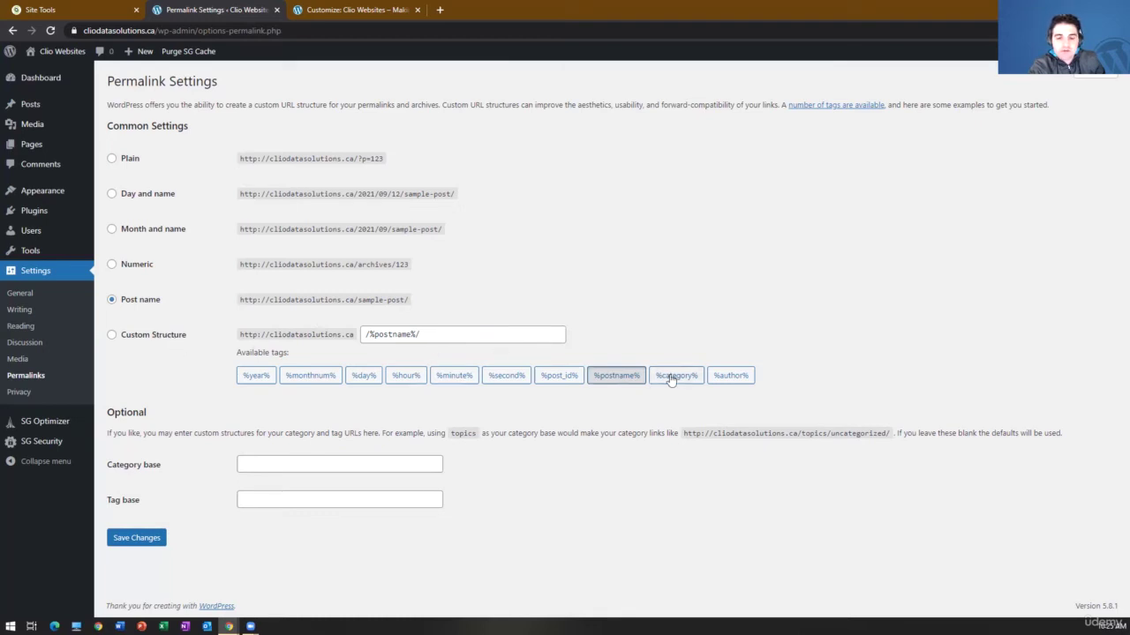
left_click(364, 334)
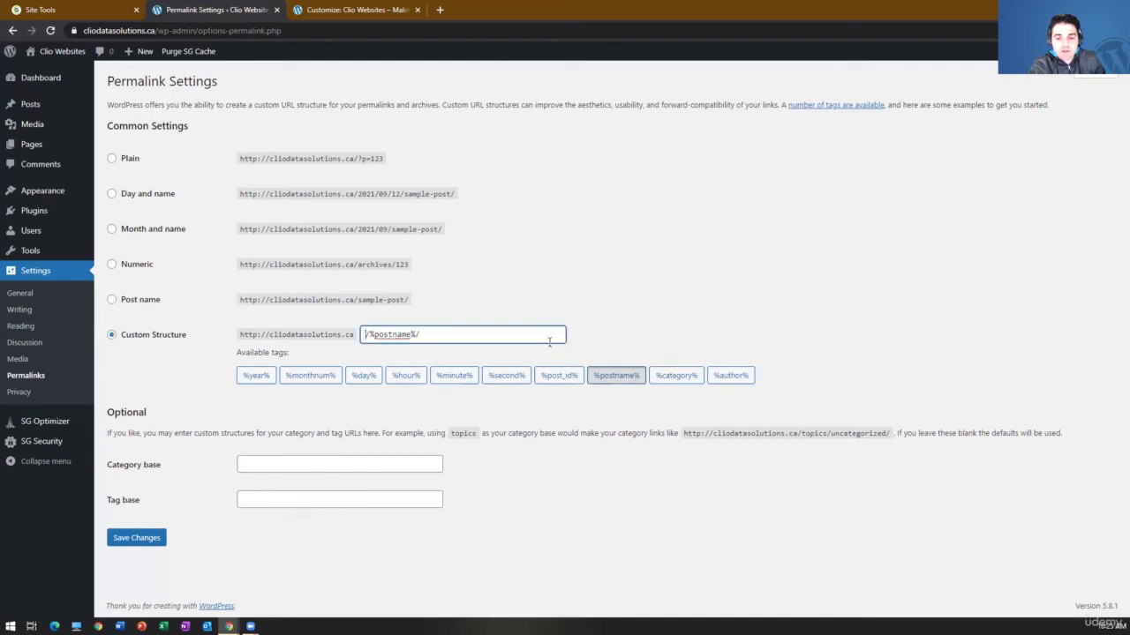
left_click(671, 377)
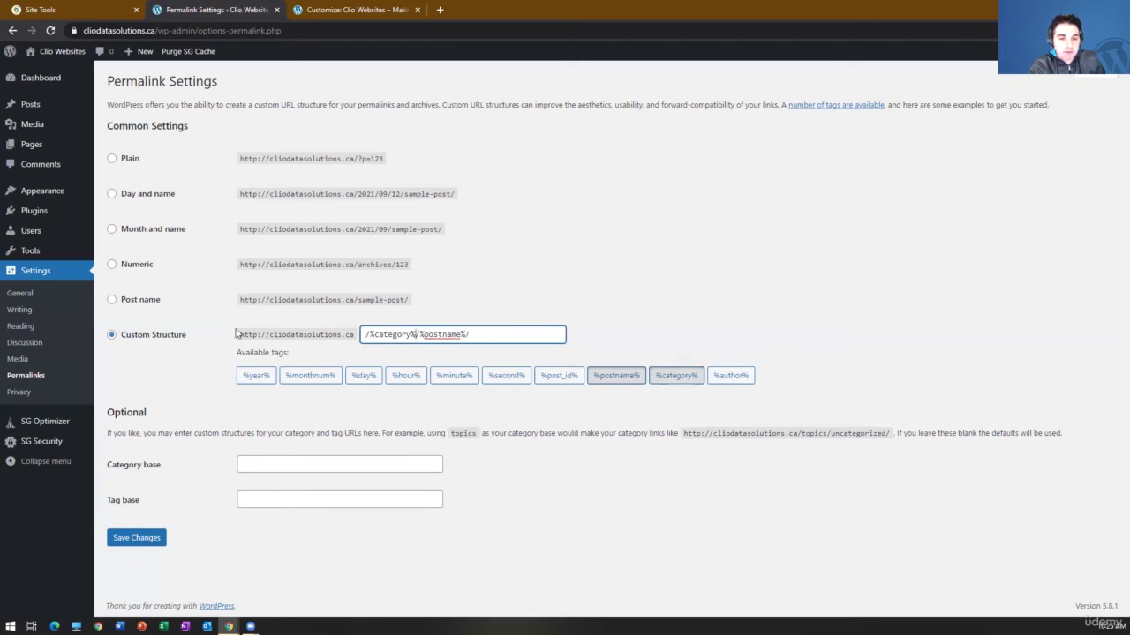
left_click(112, 300)
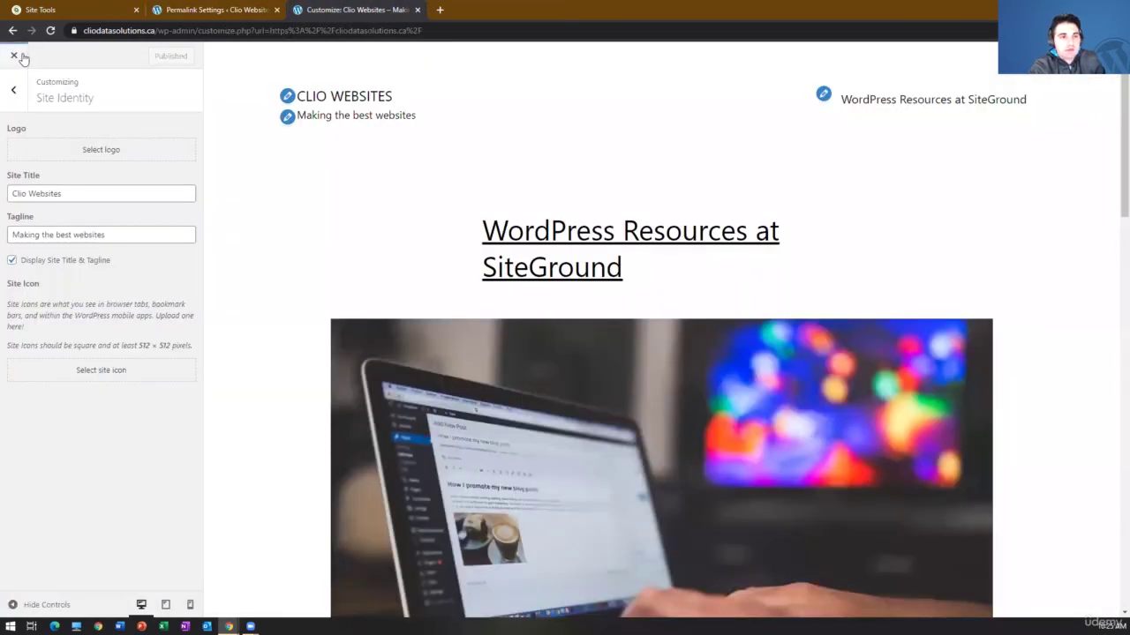
- Exit the Customizer and view the 'WordPress Resources at SiteGround' post's /wordpress-resources-at-siteground/ address
left_click(15, 56)
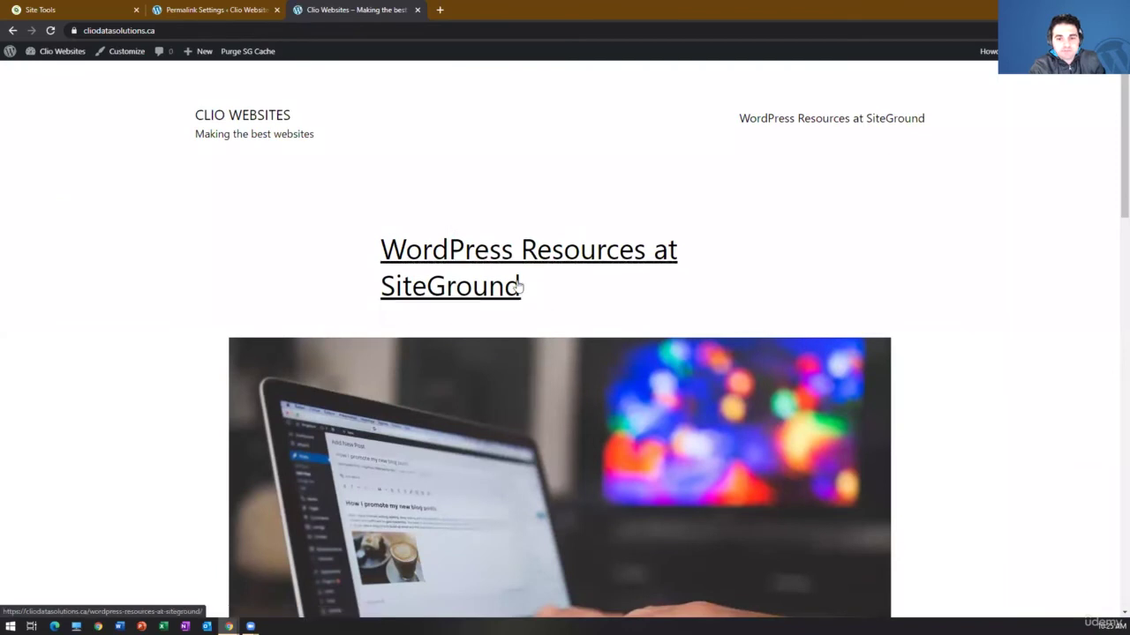
left_click(518, 284)
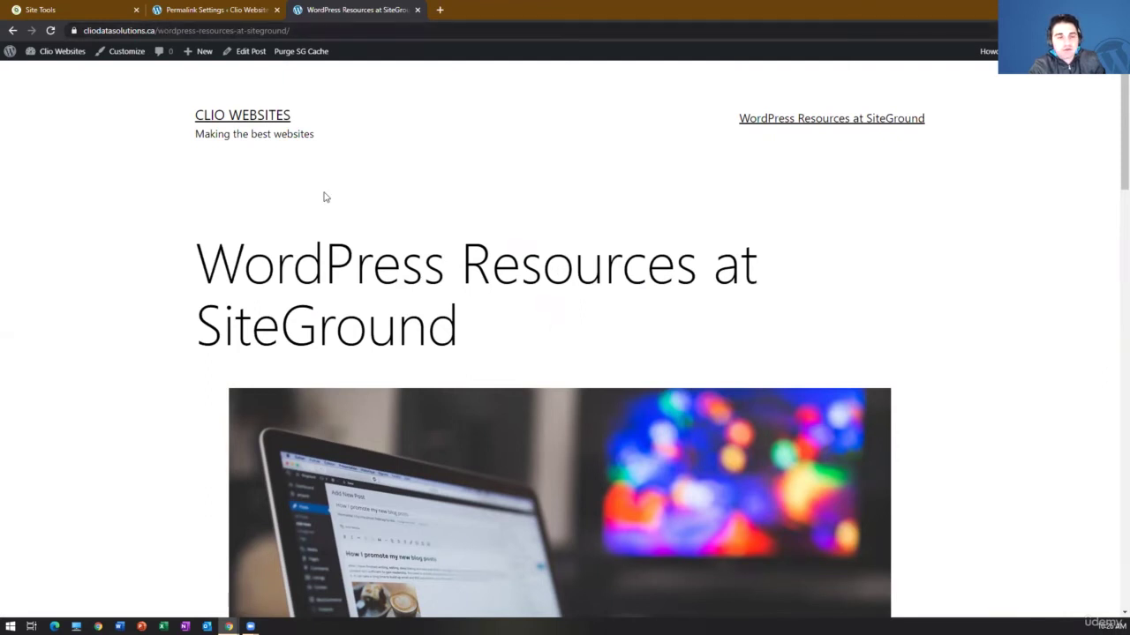
left_click(304, 29)
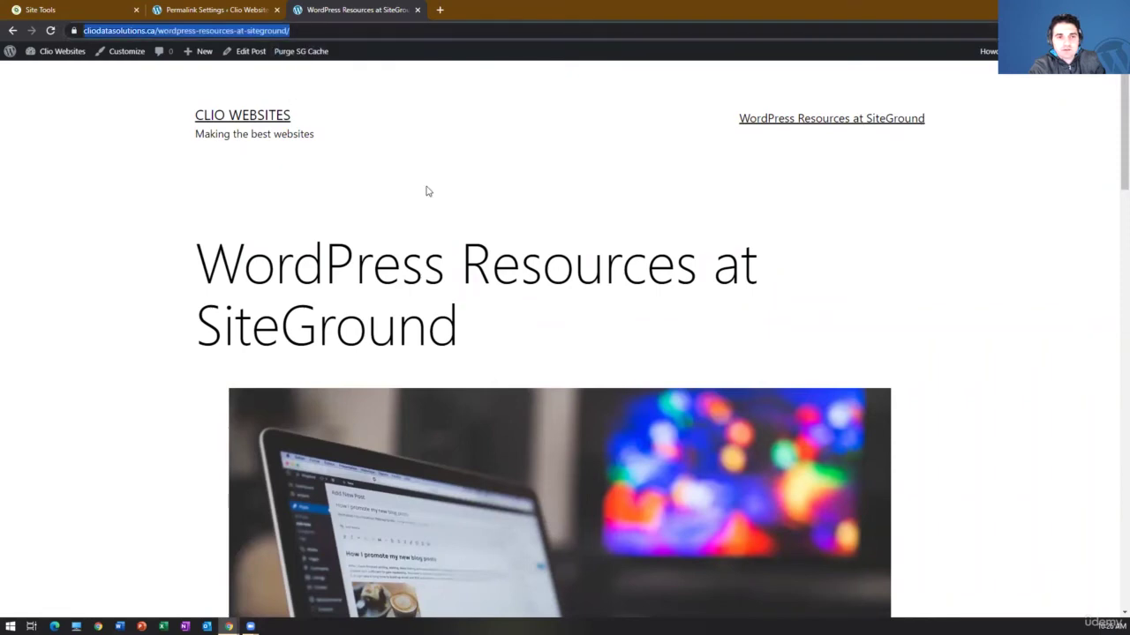
left_click(248, 10)
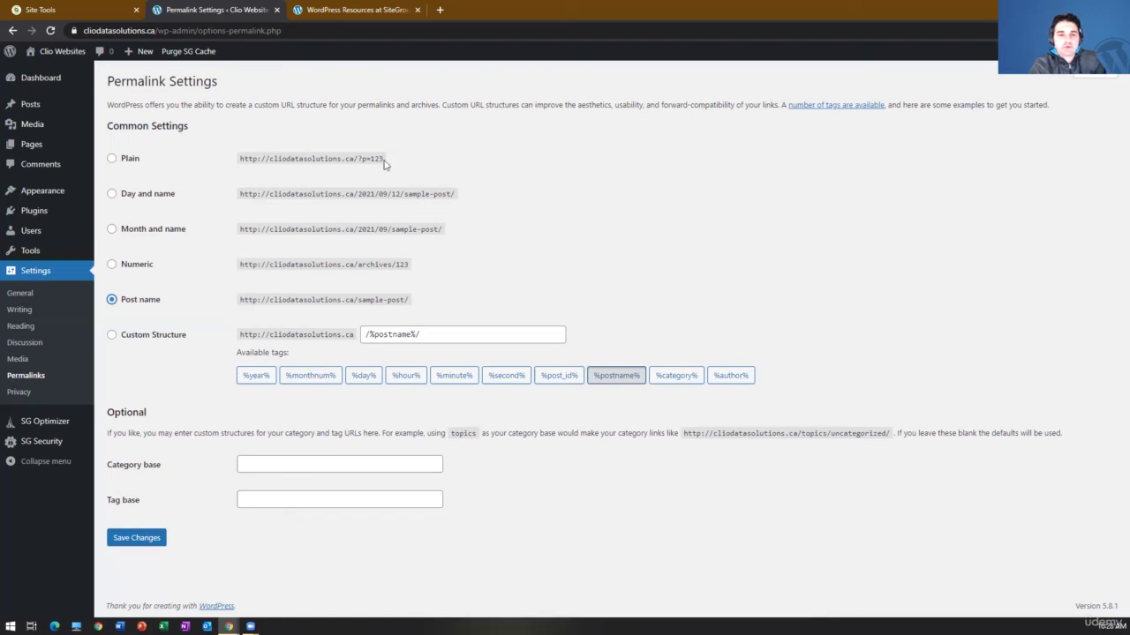
left_click_drag(382, 158, 239, 161)
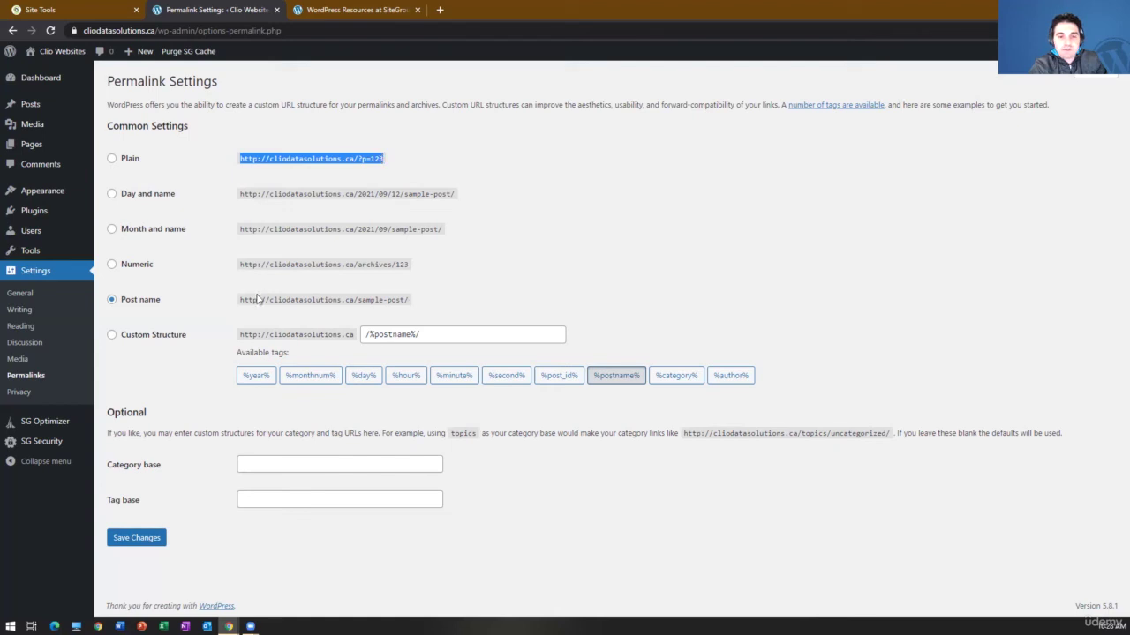
left_click_drag(244, 301, 416, 298)
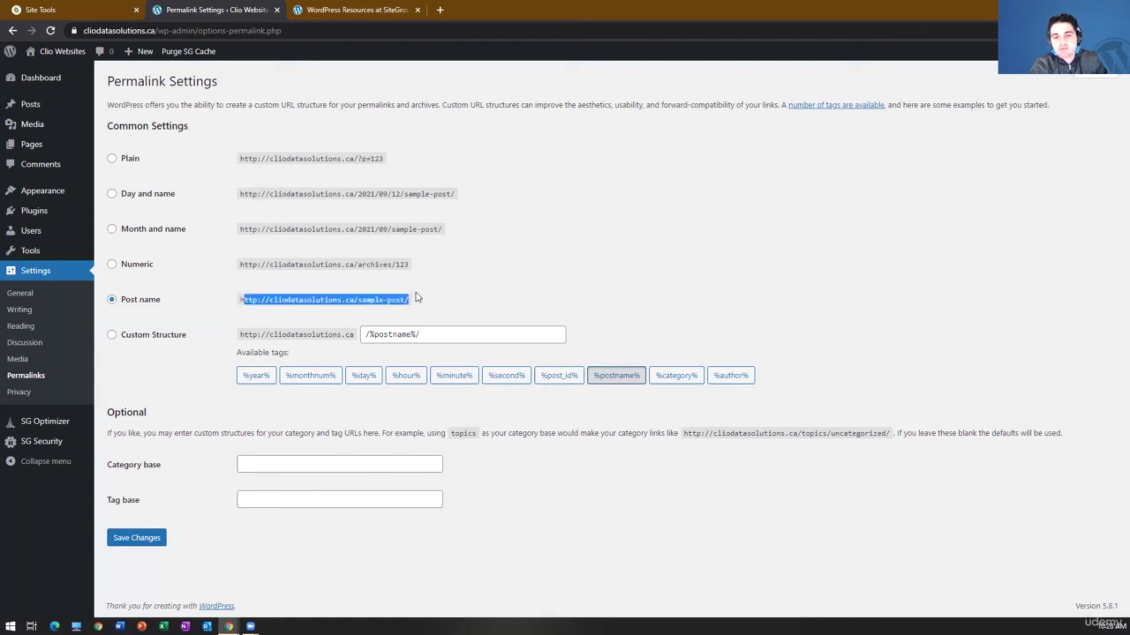
left_click(416, 298)
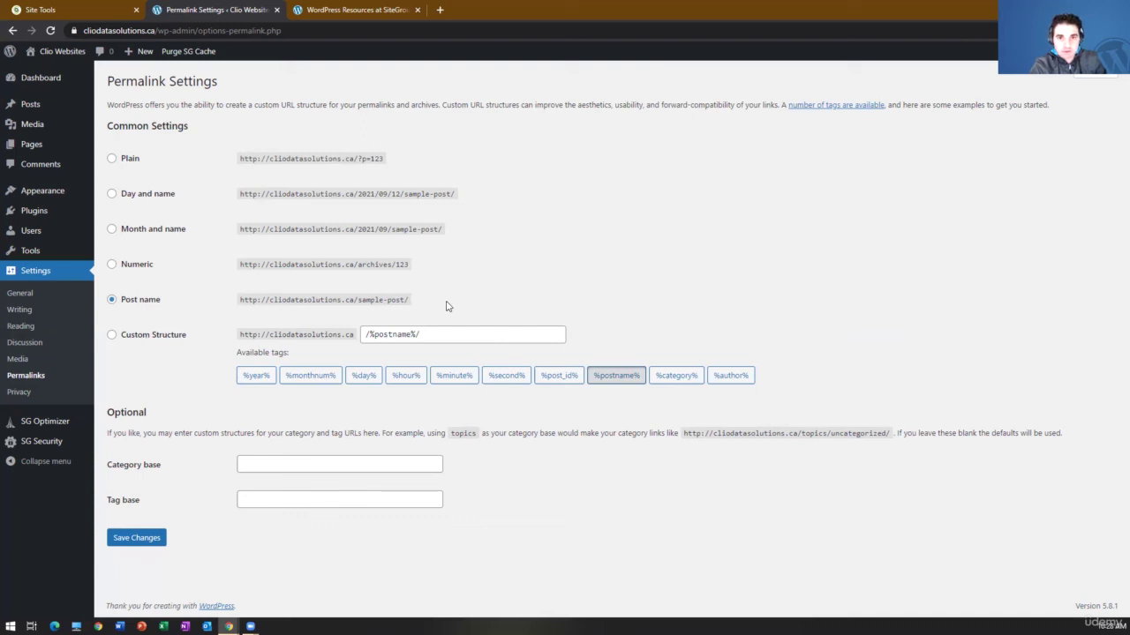
- View Privacy settings, then go to slide 12, Topic 5 Key Takeaways, in the Google Slides course deck
left_click(63, 396)
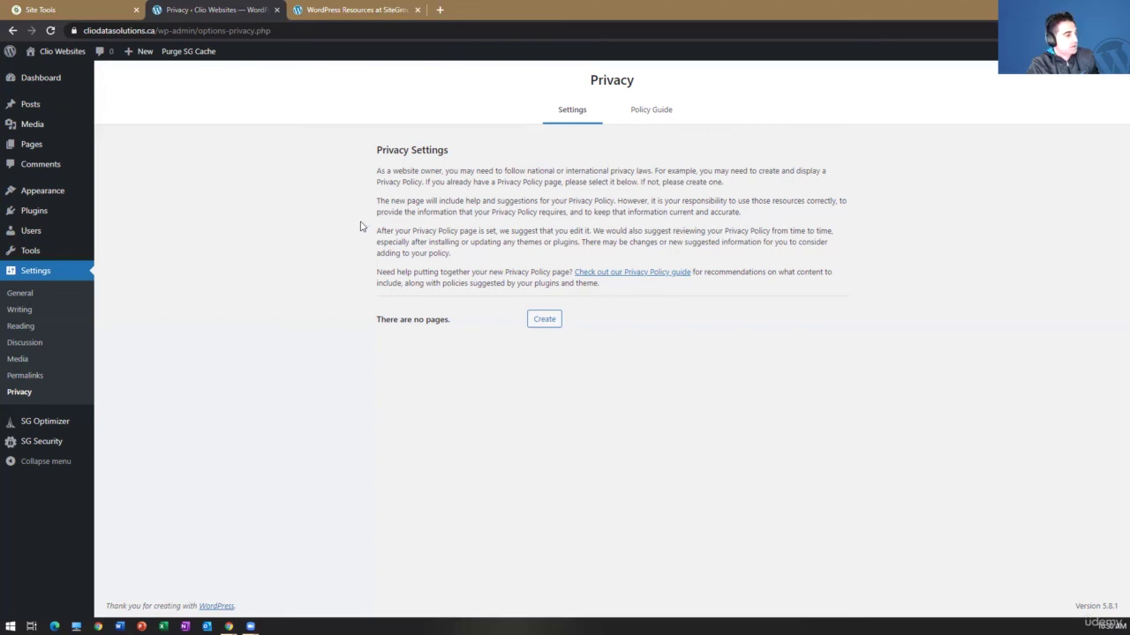
key("alt+Tab")
scroll(76, 492, "down", 3)
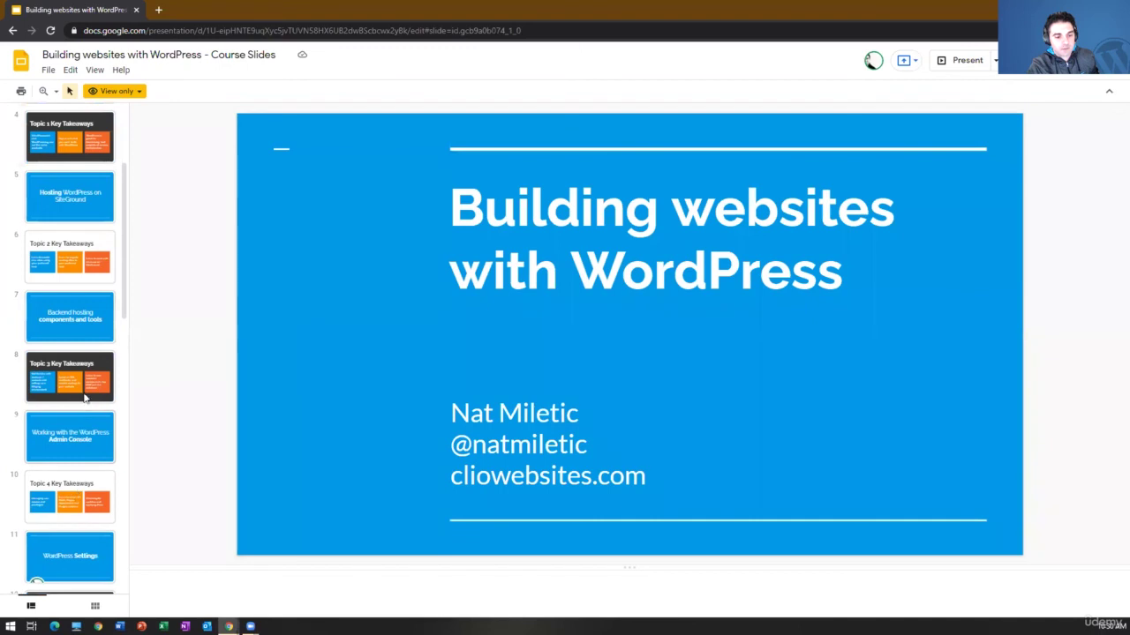
scroll(84, 401, "down", 4)
left_click(83, 405)
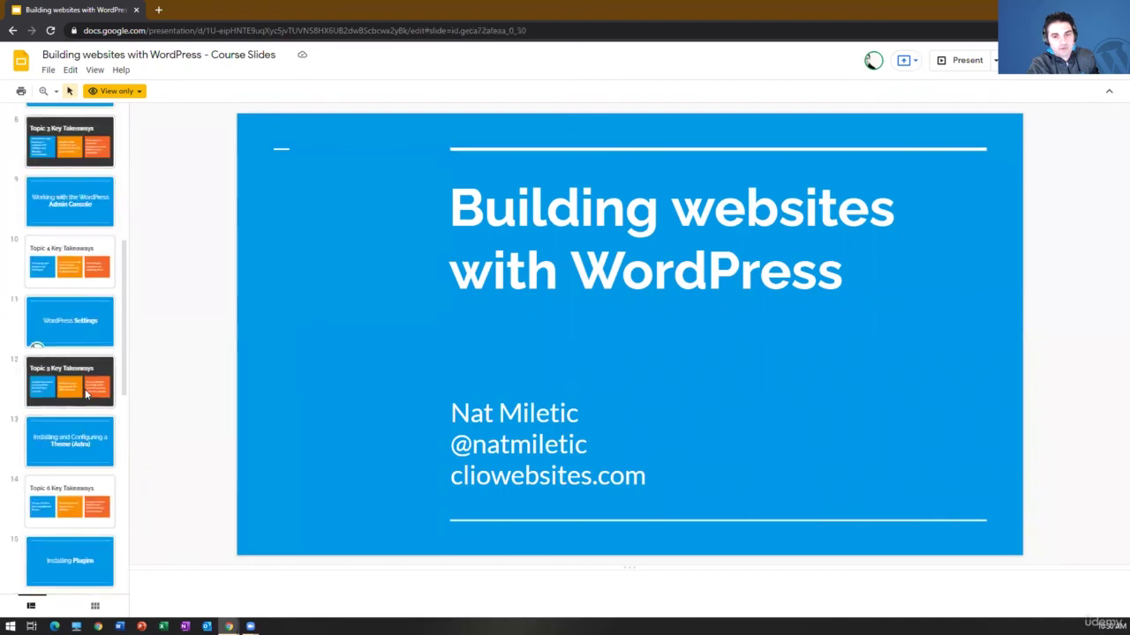